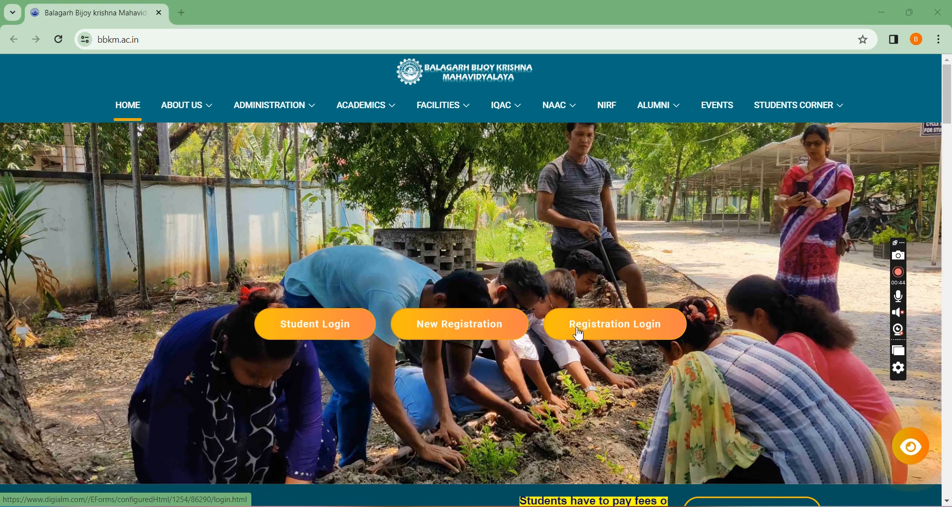
click(451, 325)
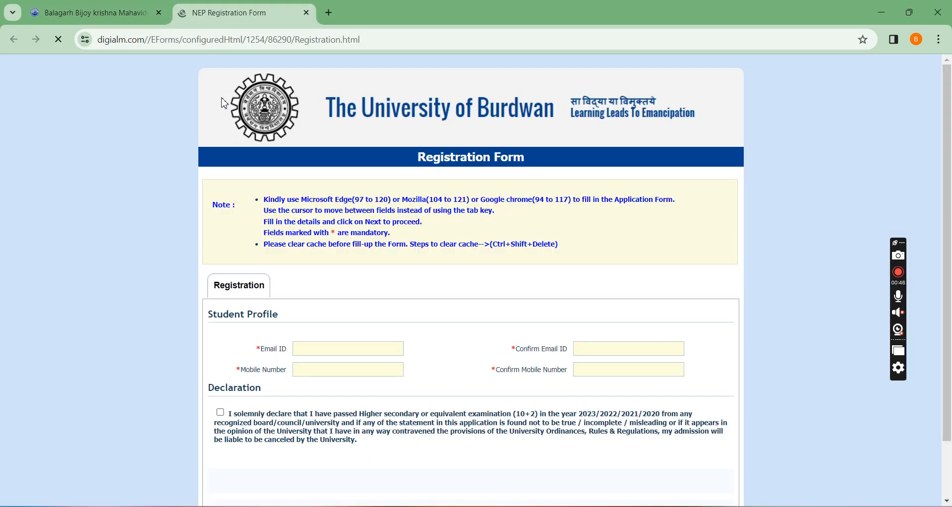
scroll(388, 281, down, 2)
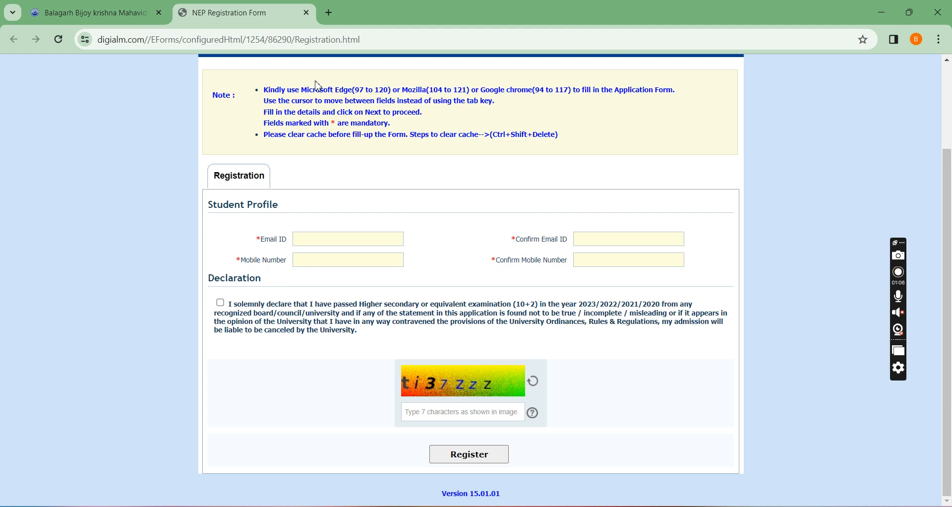
click(305, 13)
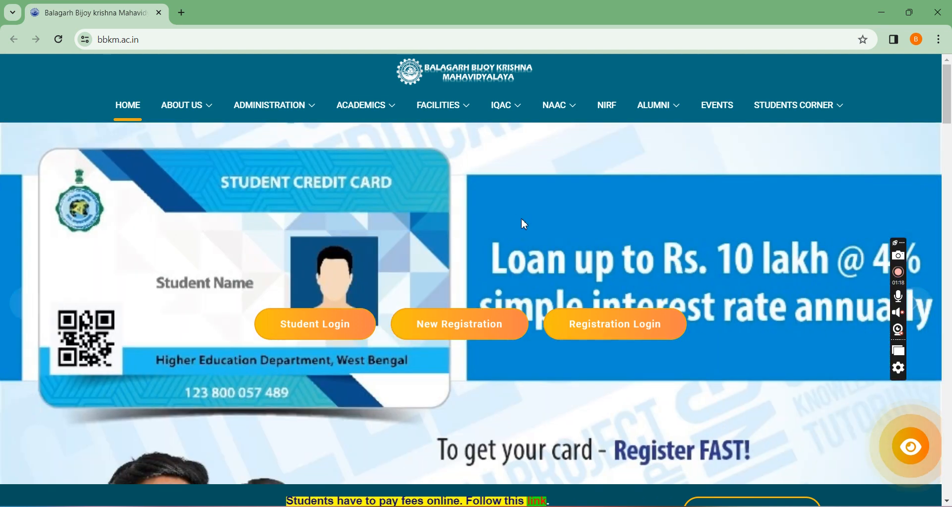
Open the new registration form from the college website and enter the student's email address as the Email ID.
click(468, 333)
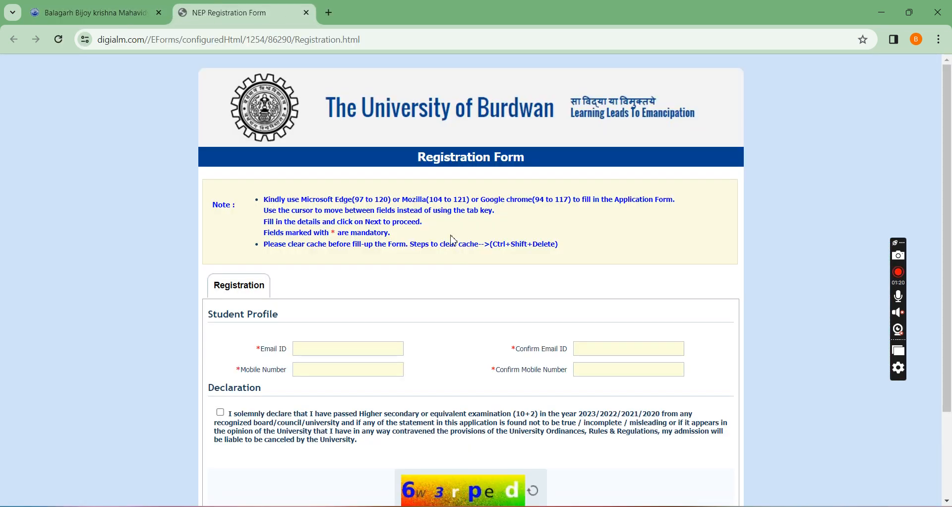
scroll(453, 241, down, 1)
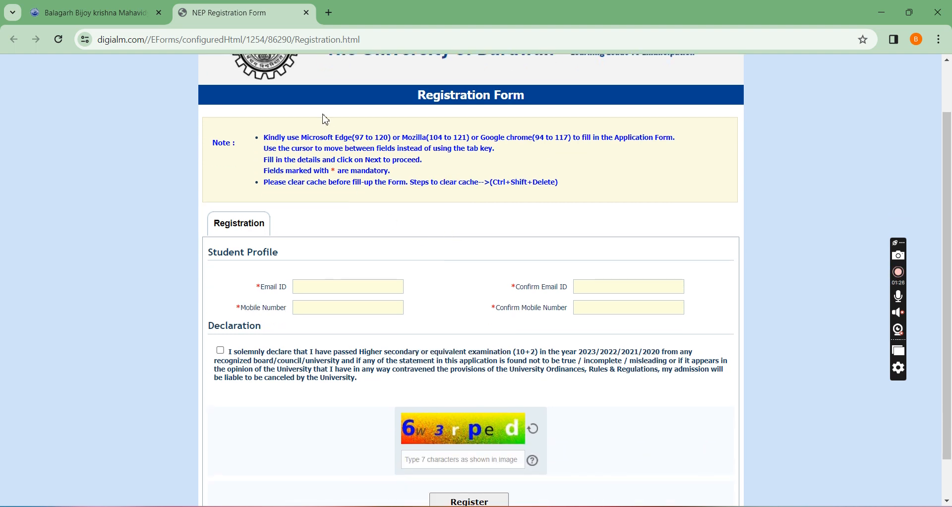
click(339, 289)
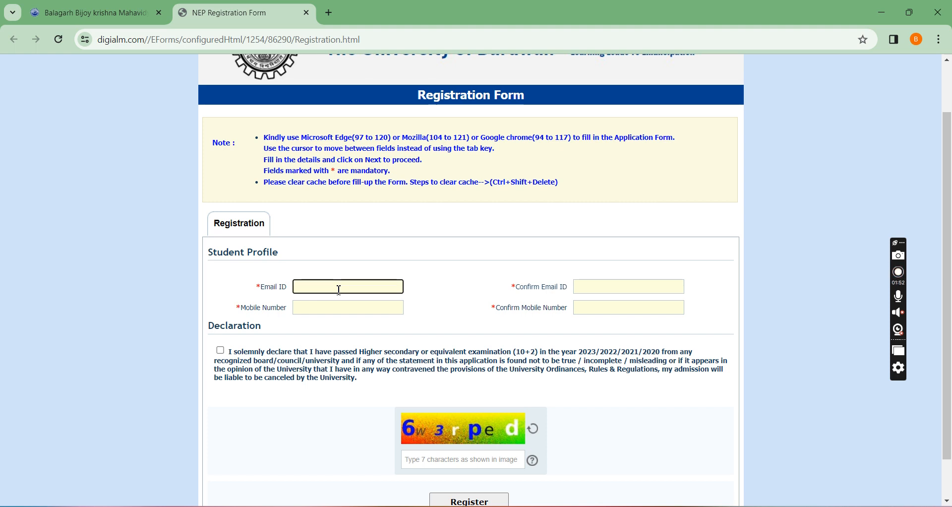
text(ad)
key(BackSpace)
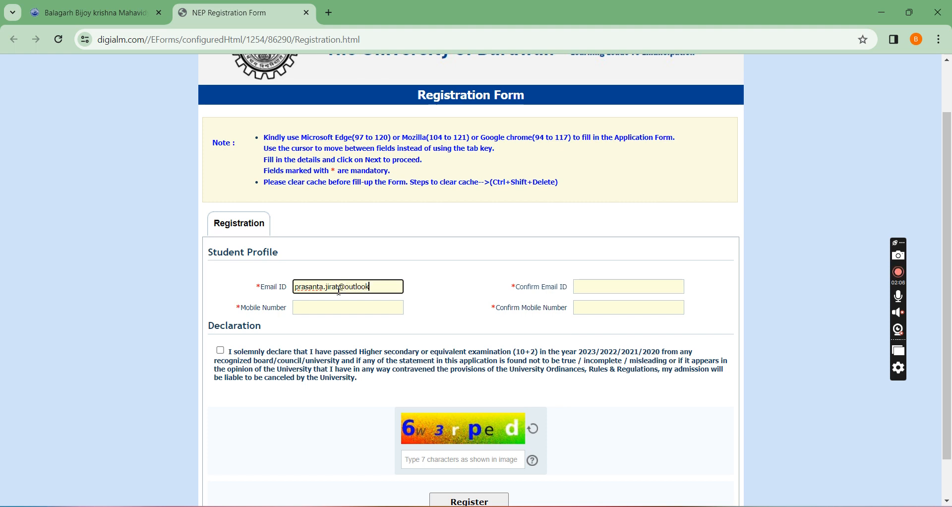
key(Tab)
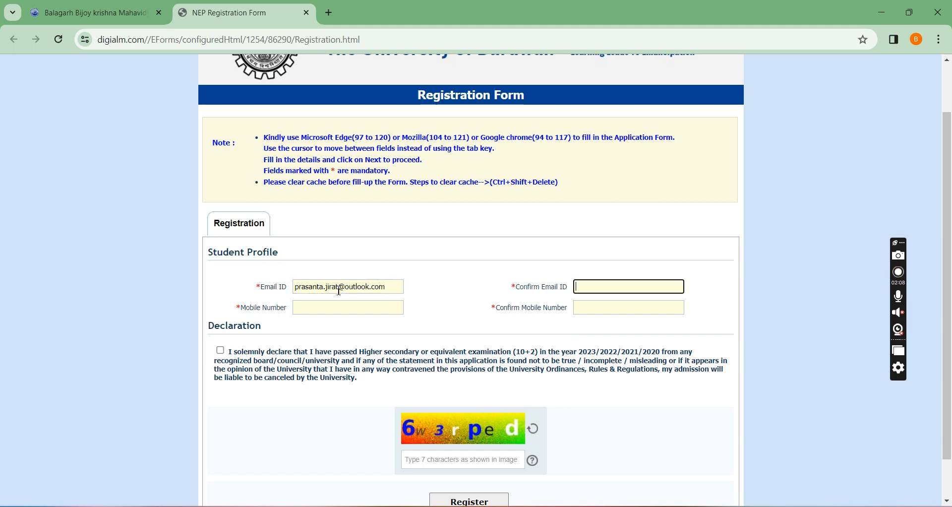
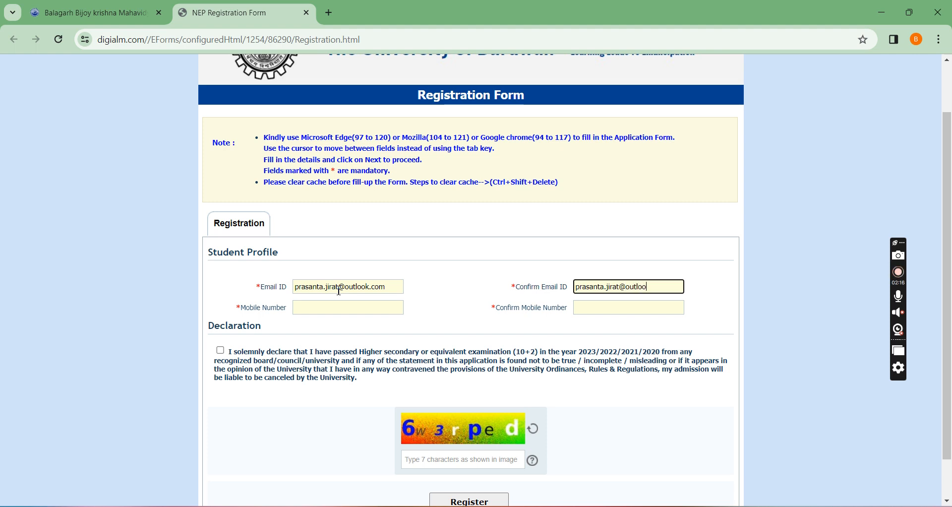
Repeat the student's email address as the confirmation Email ID.
key(Tab)
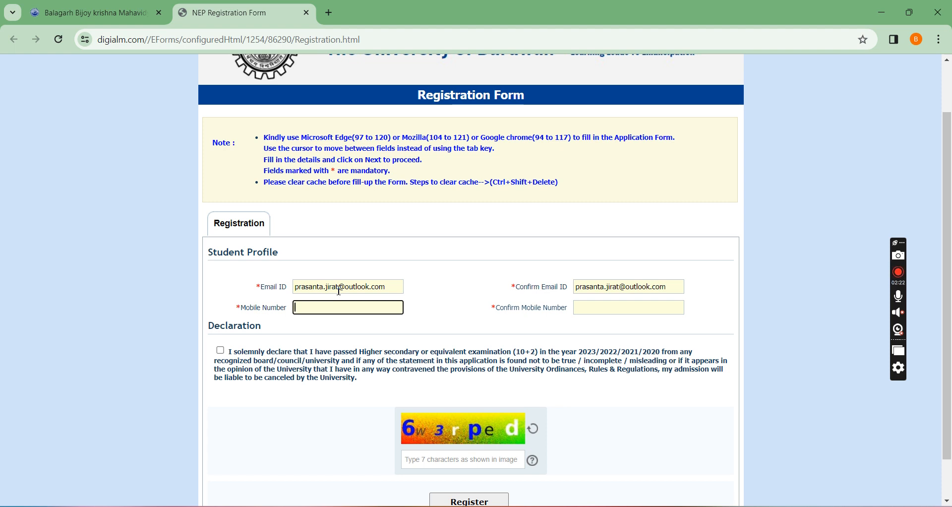
Enter the student's mobile number, repeat it for confirmation, and accept the declaration about the 10+2 examination.
key(Tab)
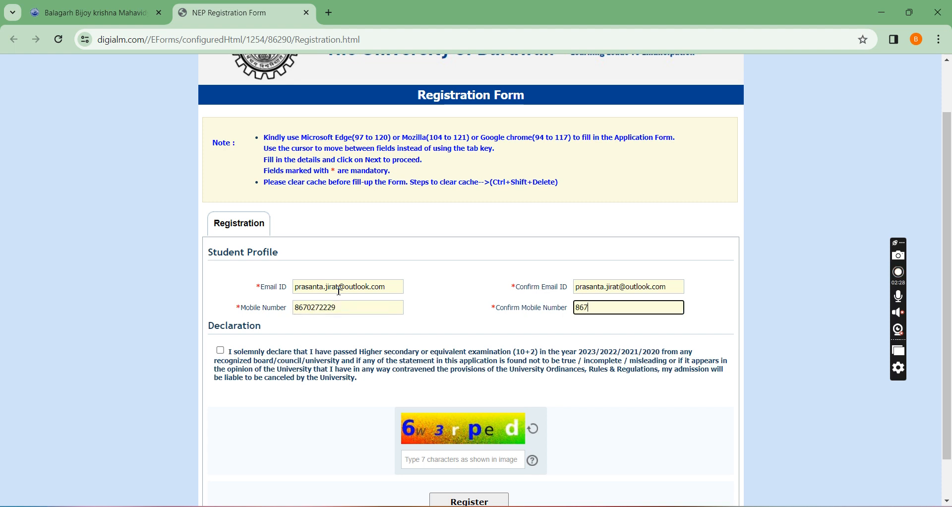
click(225, 354)
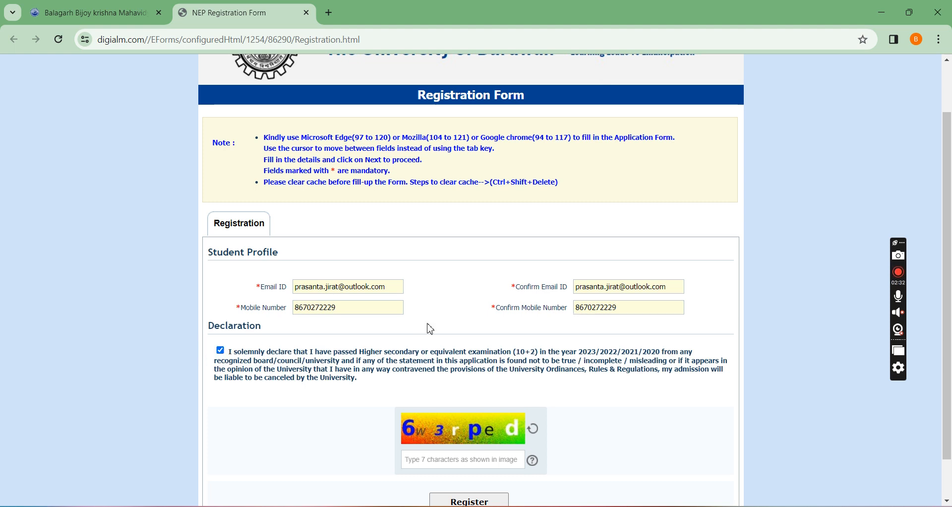
Enter the captcha characters shown in the image, then submit the registration form and confirm it.
scroll(427, 330, down, 1)
click(435, 416)
text(6w3)
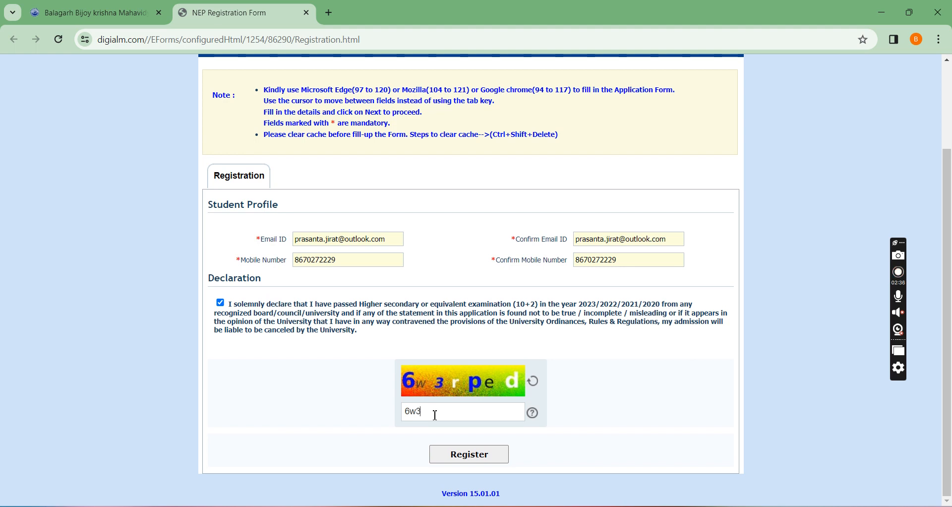
text(rped)
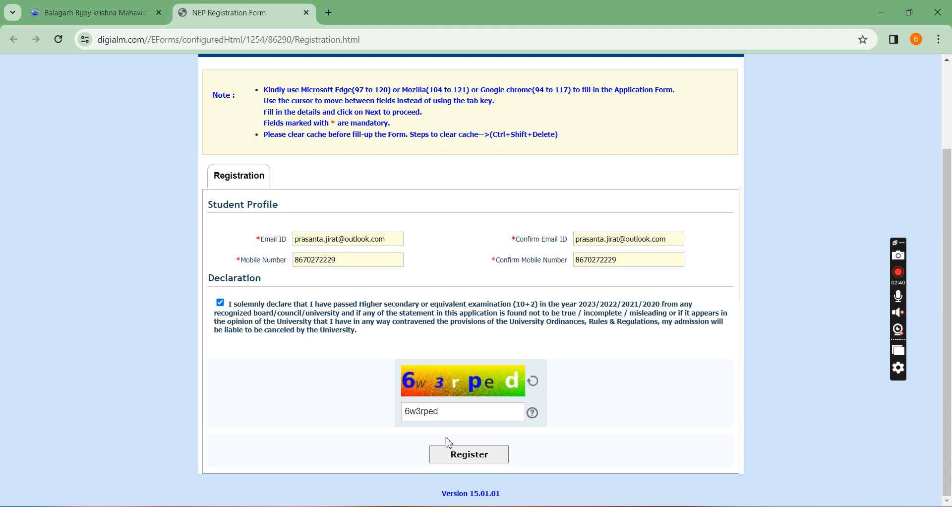
click(483, 453)
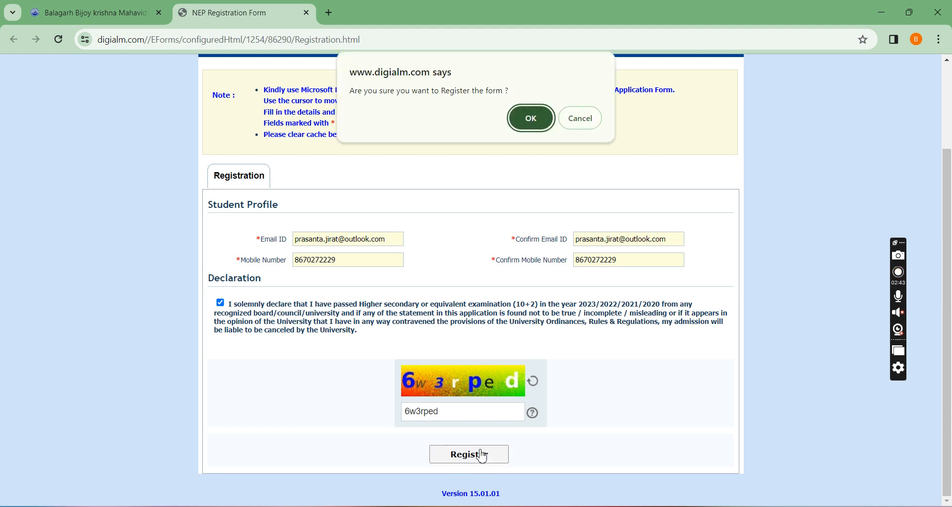
click(530, 118)
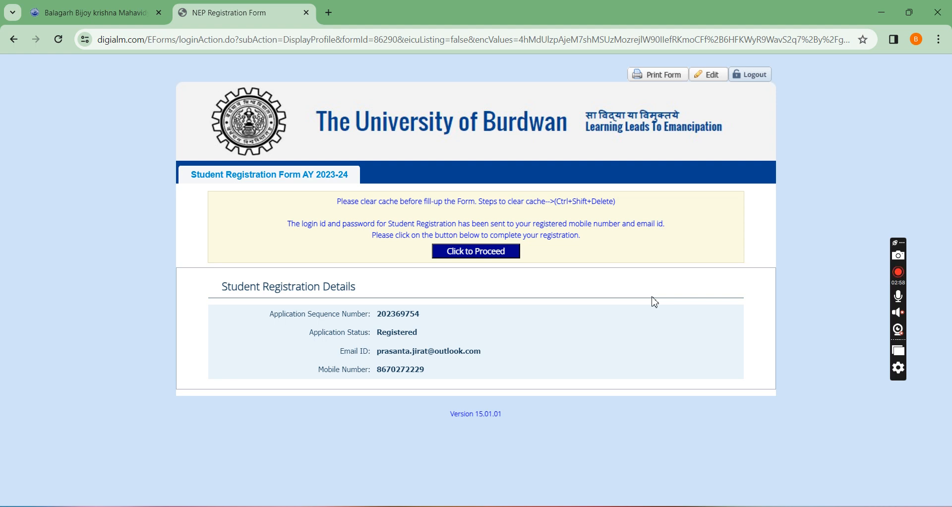
Examine the application sequence number and Email ID in the student registration details.
double_click(410, 313)
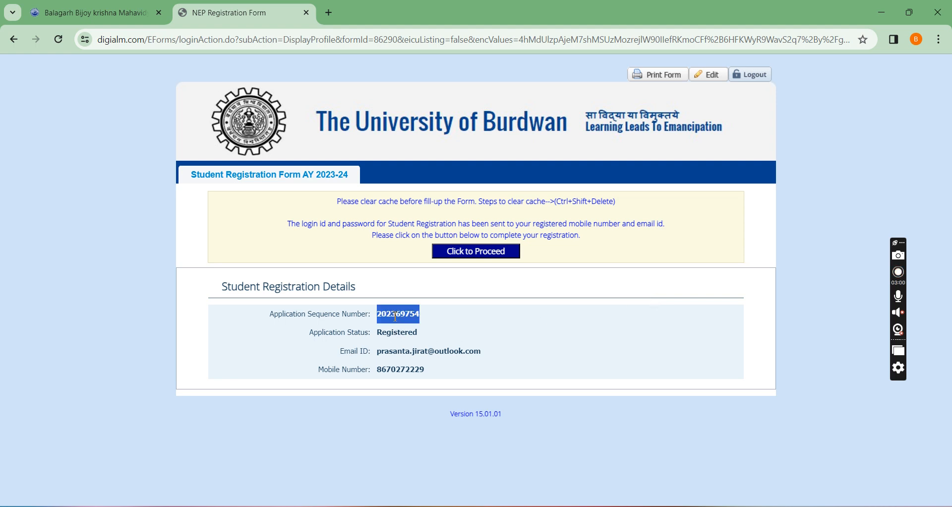
click(410, 336)
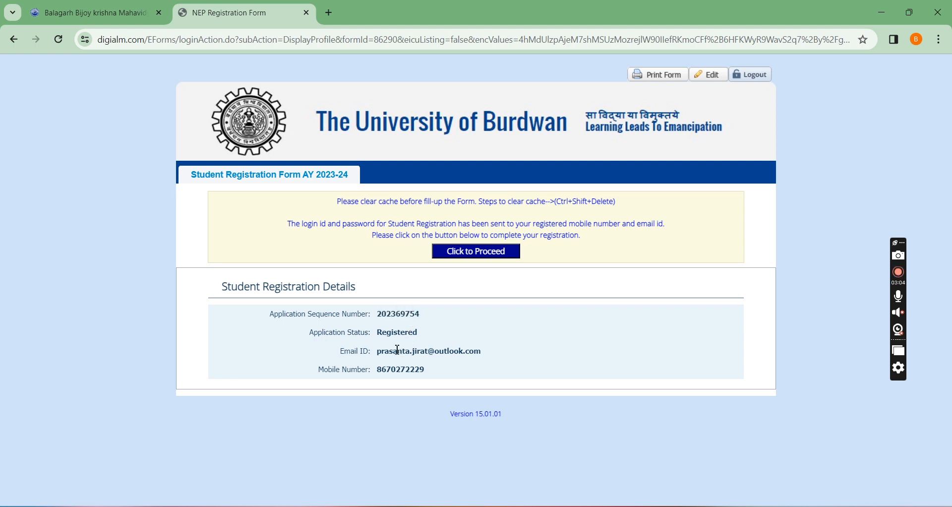
drag(381, 352, 481, 357)
click(541, 330)
drag(376, 359, 483, 353)
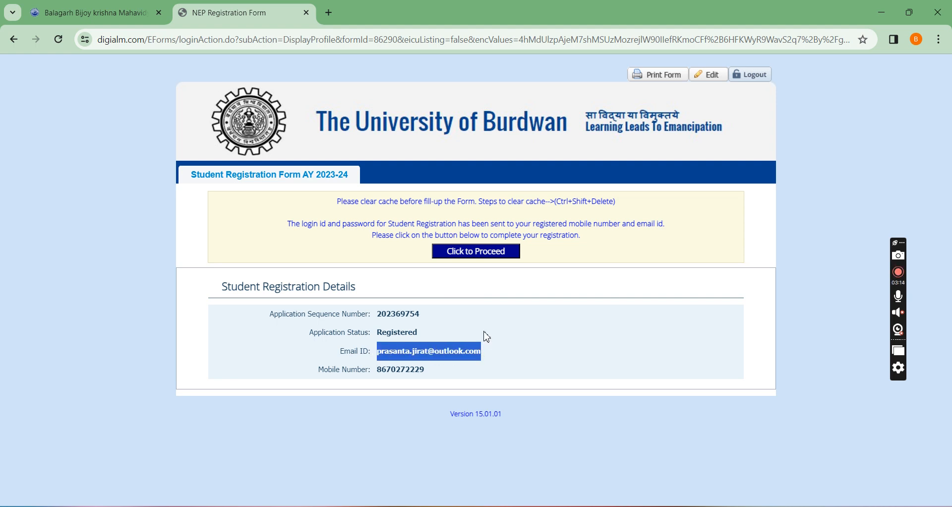
click(487, 296)
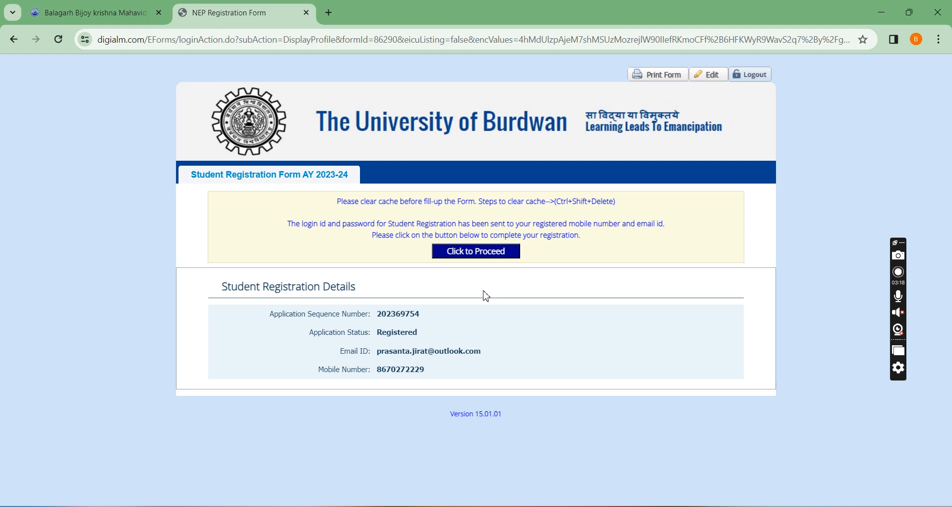
Proceed to the full registration form and select 402-BIJOY KRISHNA MAHAVIDYALAYA as the college.
click(480, 255)
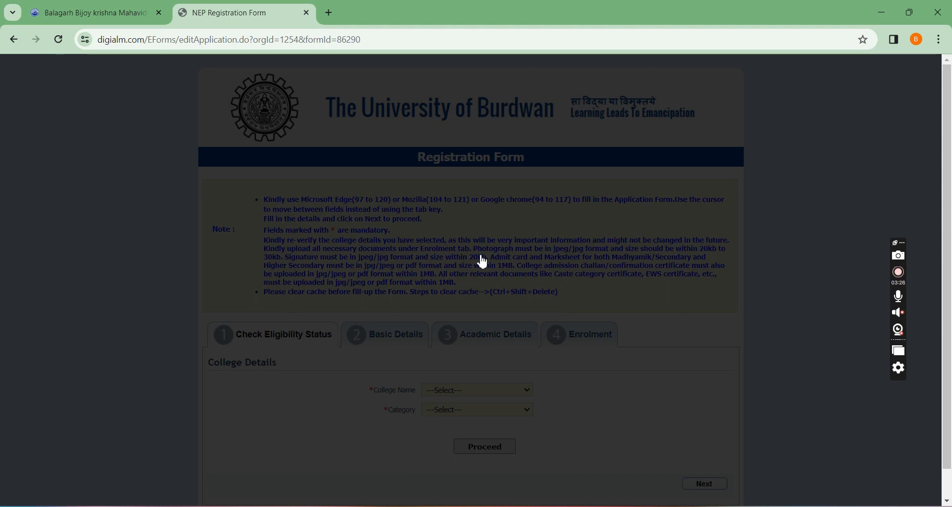
scroll(484, 262, down, 1)
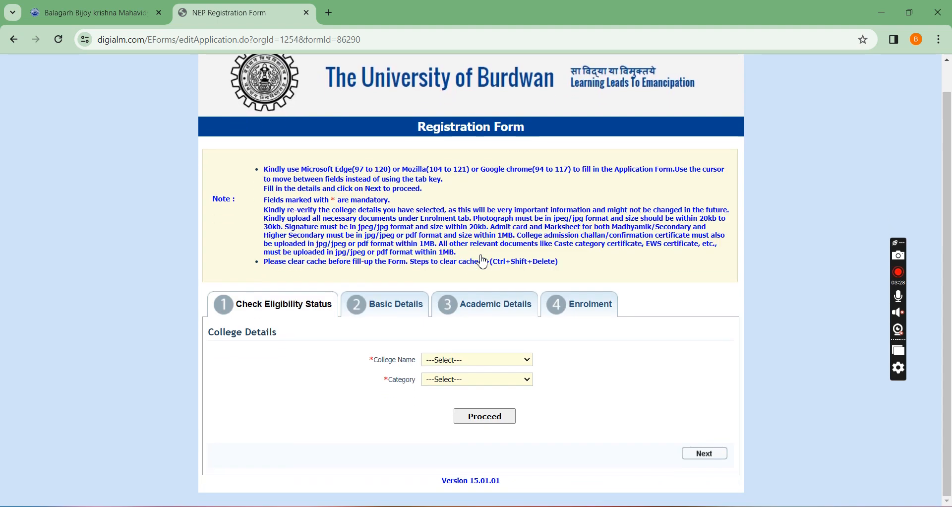
click(521, 361)
drag(673, 198, 680, 272)
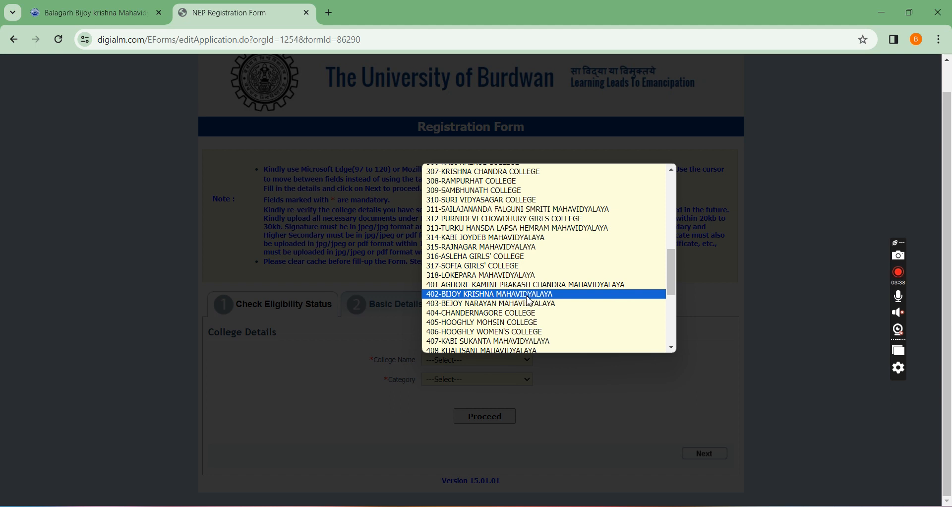
click(530, 295)
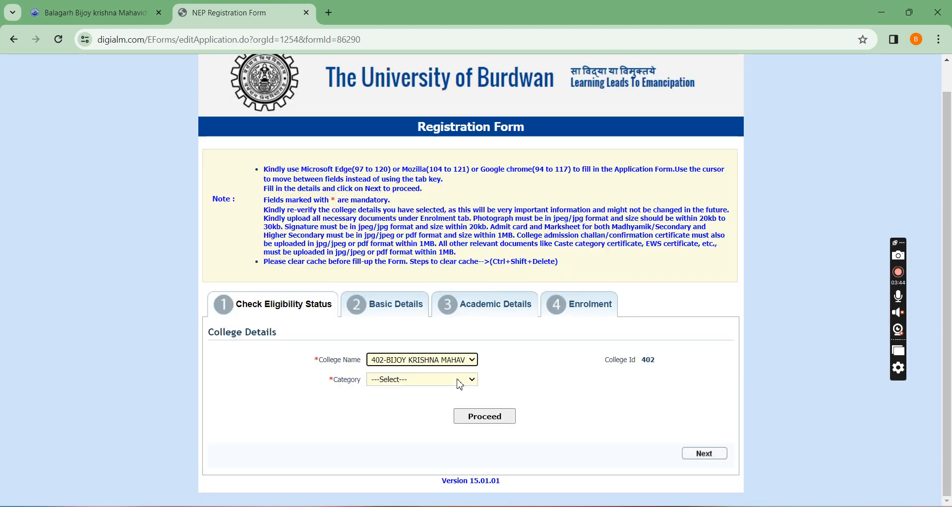
Set the category to SC and proceed with the college details.
click(459, 383)
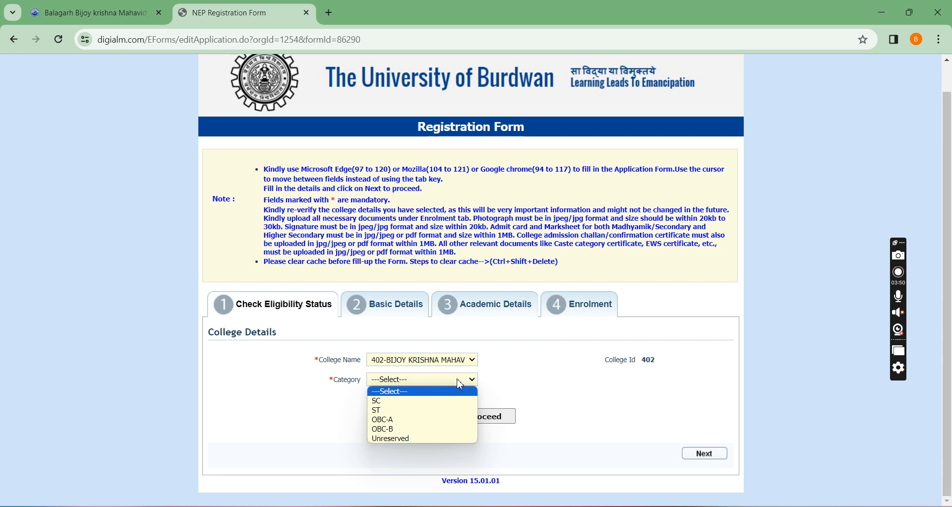
click(406, 401)
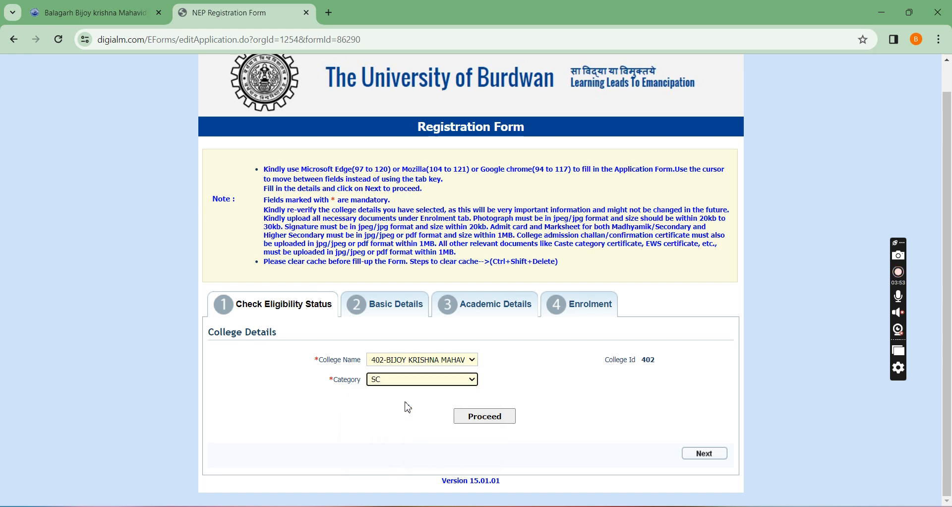
click(485, 417)
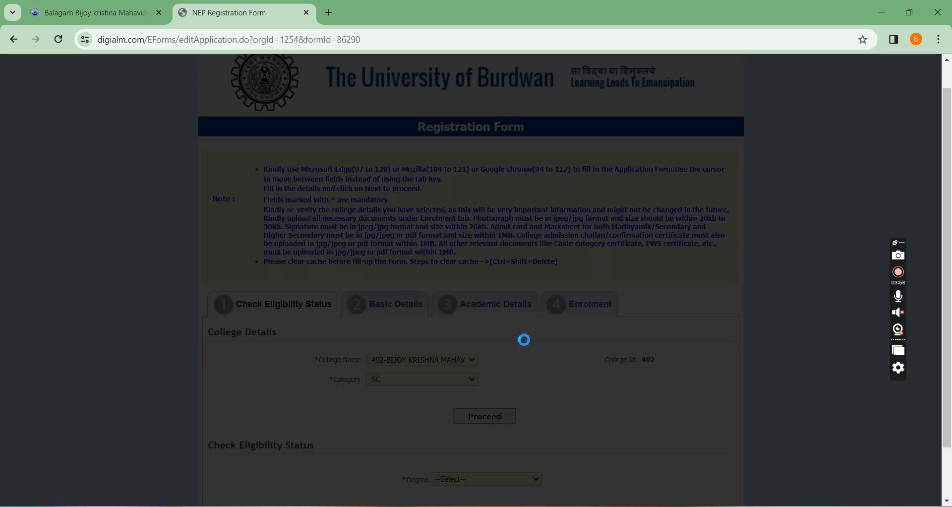
Set the degree to UG Program (3-Year Degree/4-Year Honours) and the NEP program to 3-Year Degree Program under CCFUP.
scroll(524, 339, down, 2)
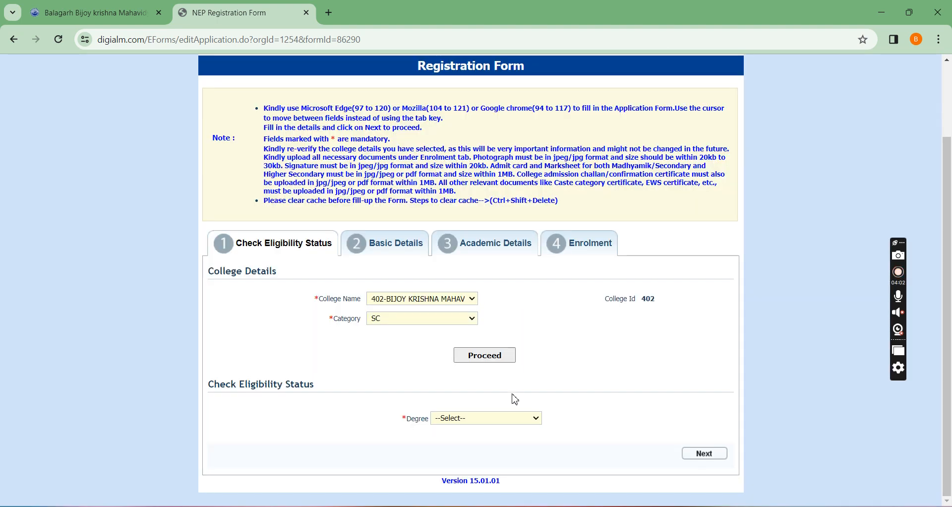
click(508, 420)
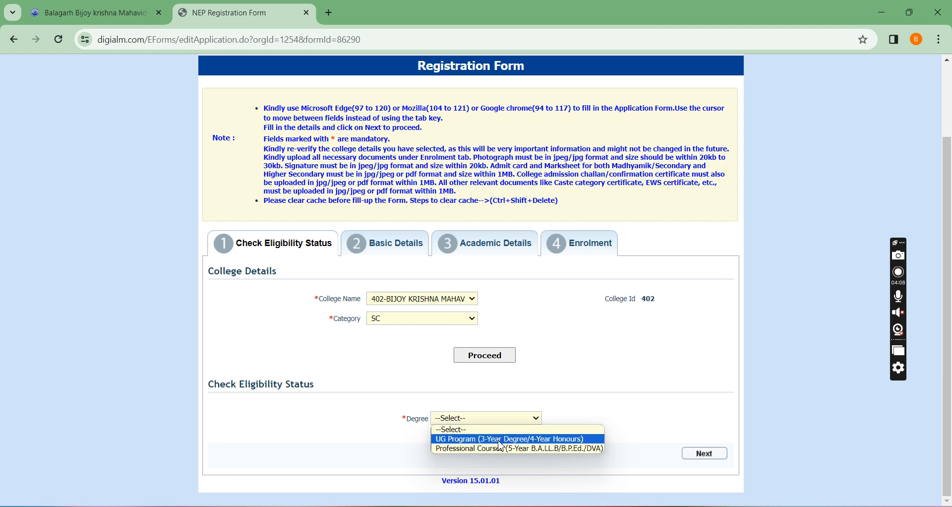
click(500, 442)
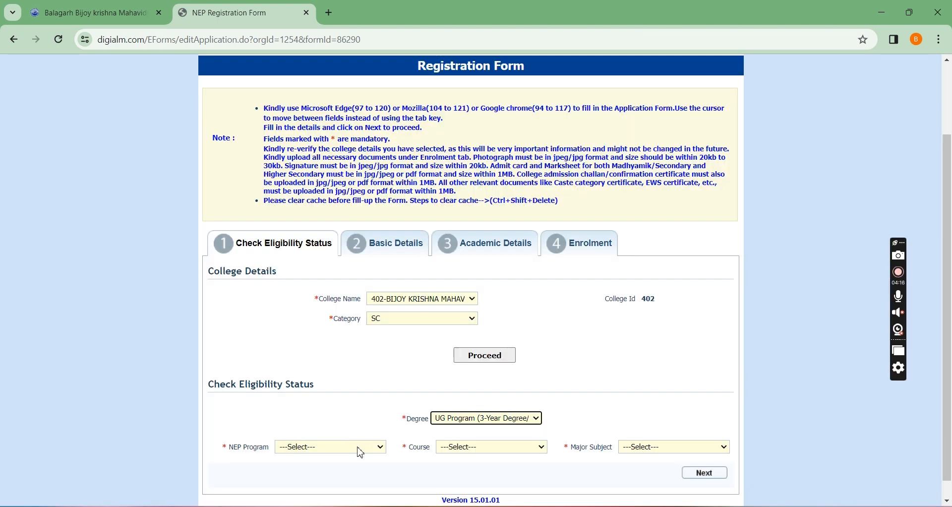
click(357, 448)
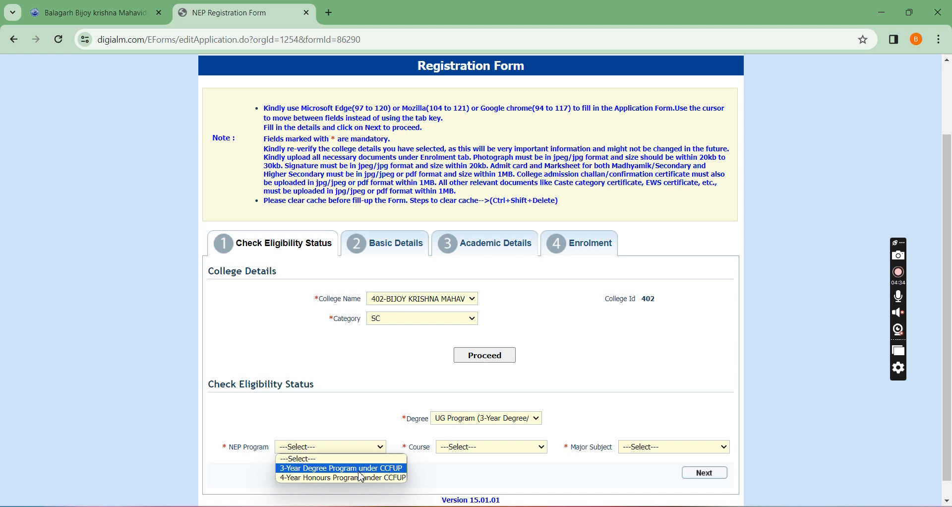
click(360, 470)
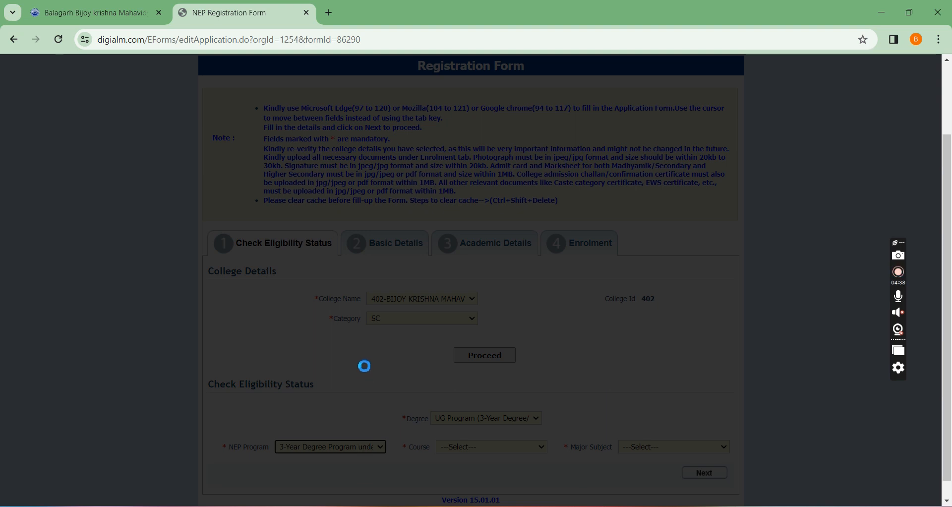
Select B.A. as the course for the eligibility check.
scroll(365, 366, down, 1)
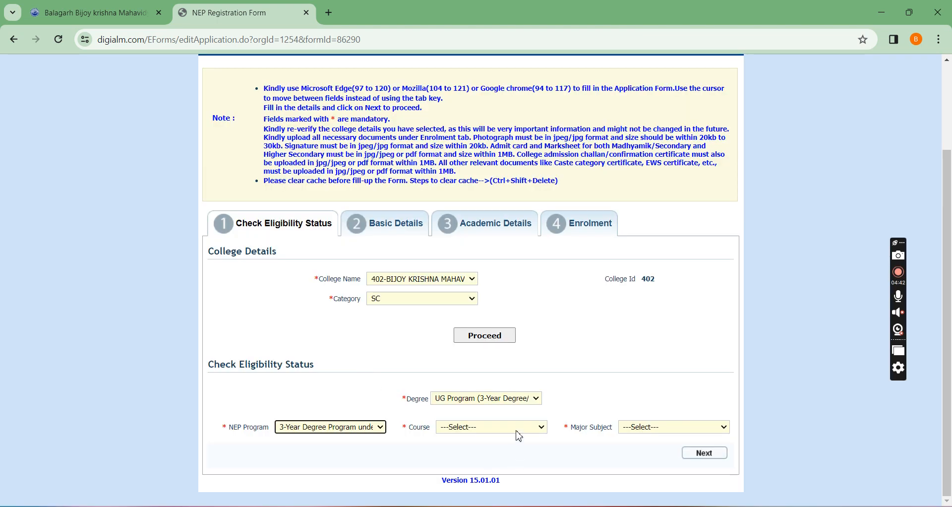
click(518, 429)
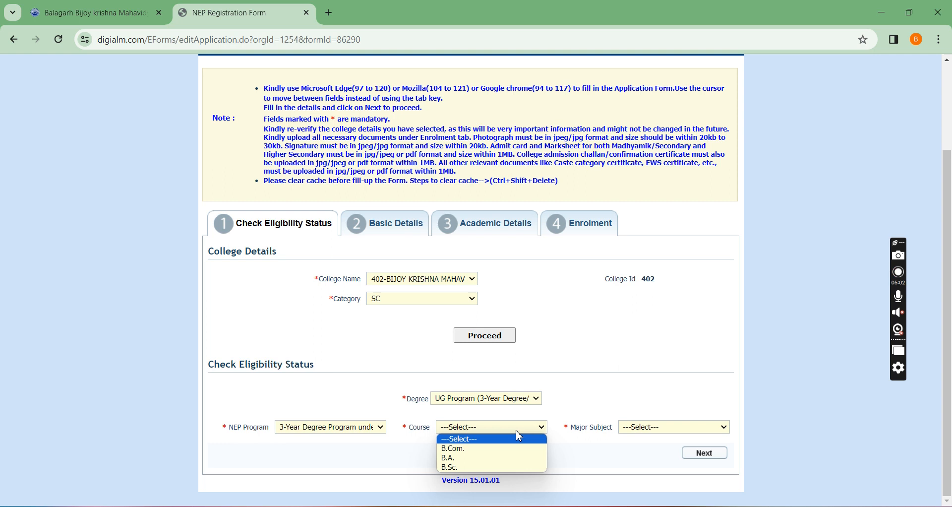
click(488, 458)
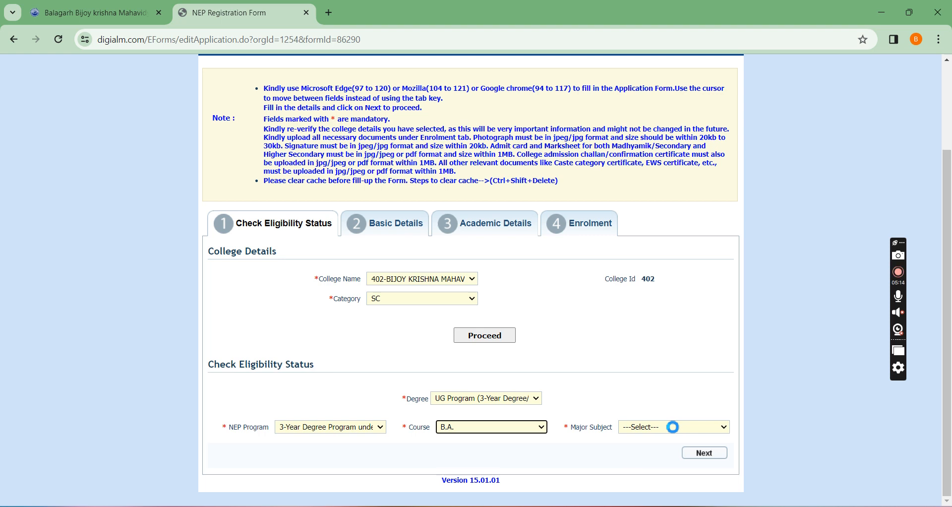
Choose BENGALI as the major subject and continue to the basic details.
click(672, 427)
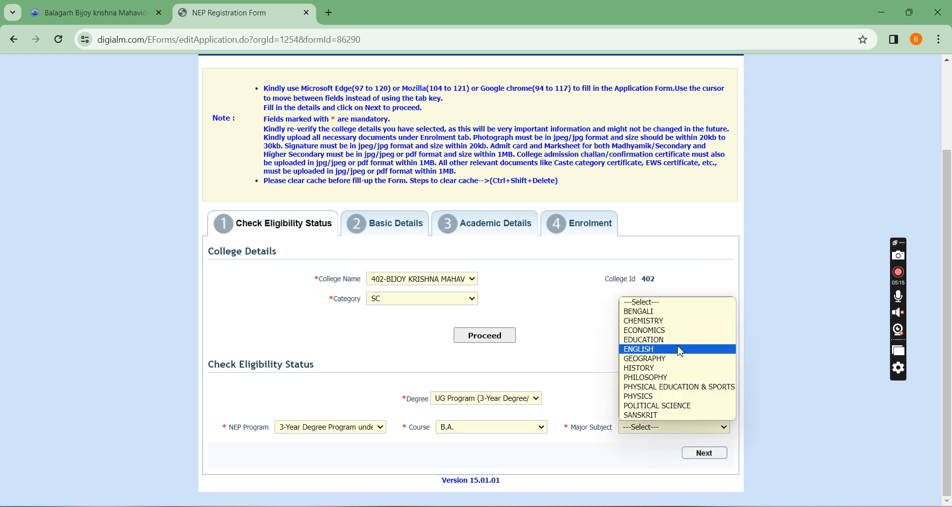
click(669, 311)
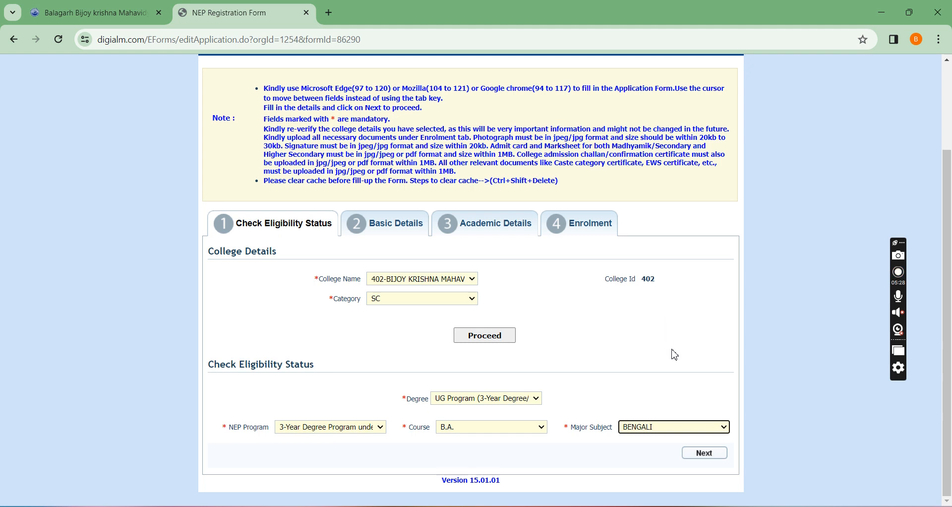
click(705, 453)
Enter the student's full name in the student profile.
scroll(569, 321, down, 2)
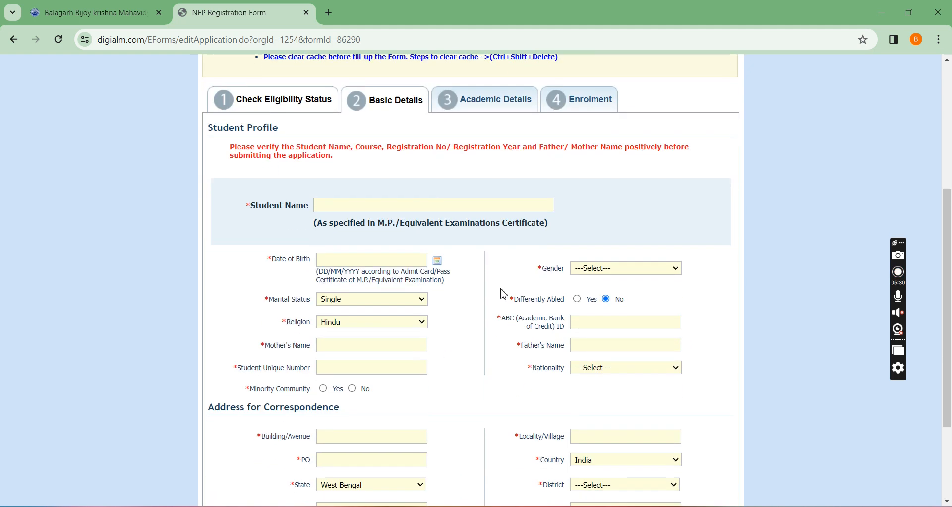
click(428, 208)
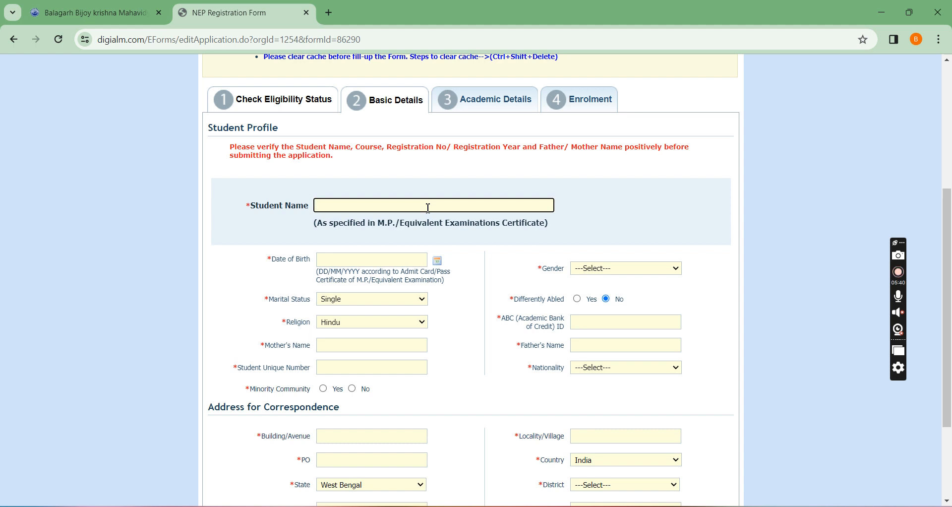
text(TEST FORM)
Enter the student's date of birth and set the gender to Male.
click(437, 261)
click(402, 276)
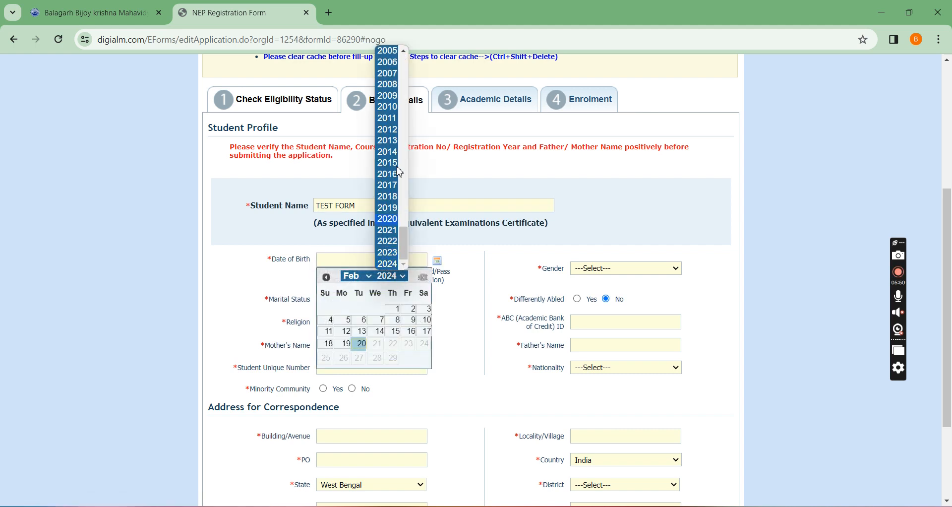
click(392, 54)
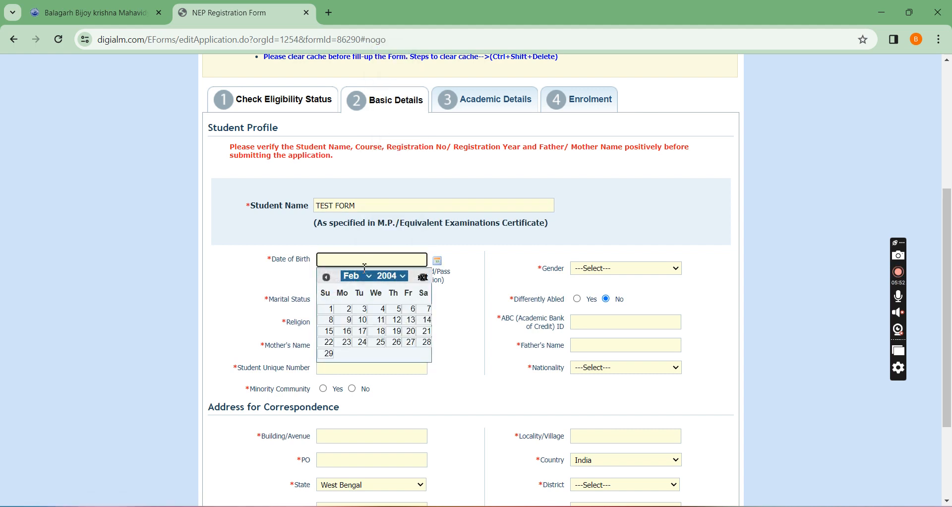
click(347, 308)
click(643, 272)
click(590, 284)
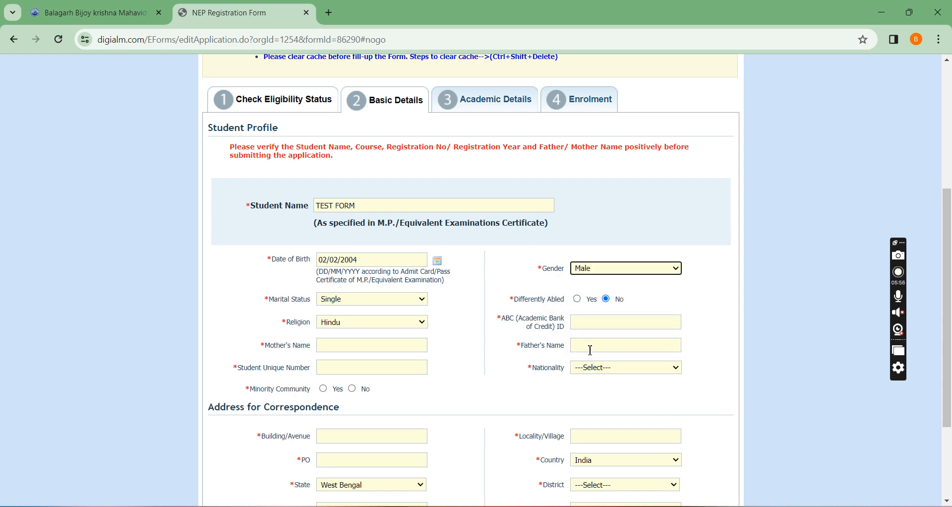
Fill in the mother's name and the father's name in the student profile.
scroll(427, 302, down, 1)
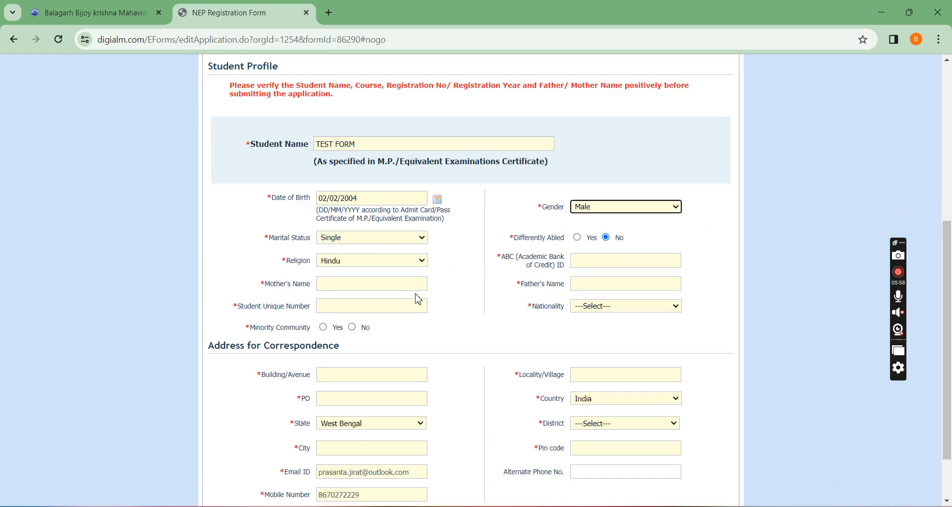
click(383, 285)
text(ABCD)
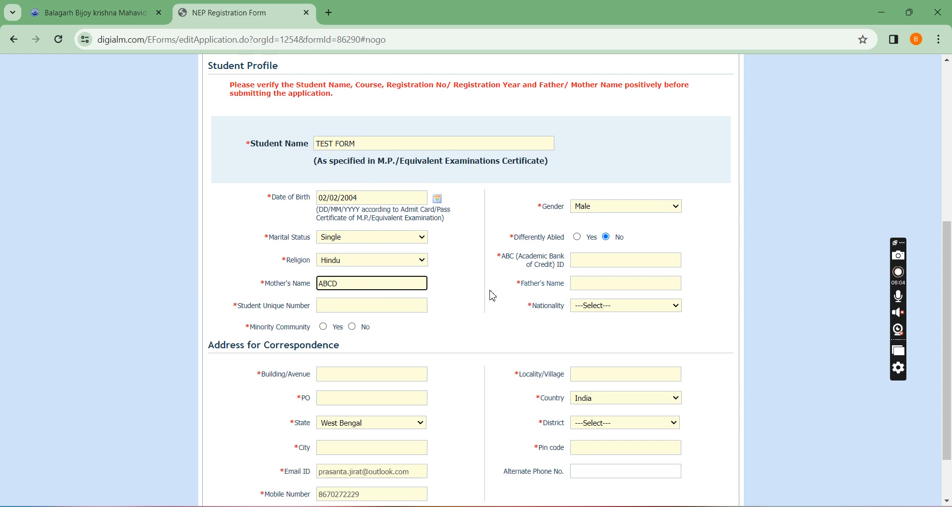
click(616, 286)
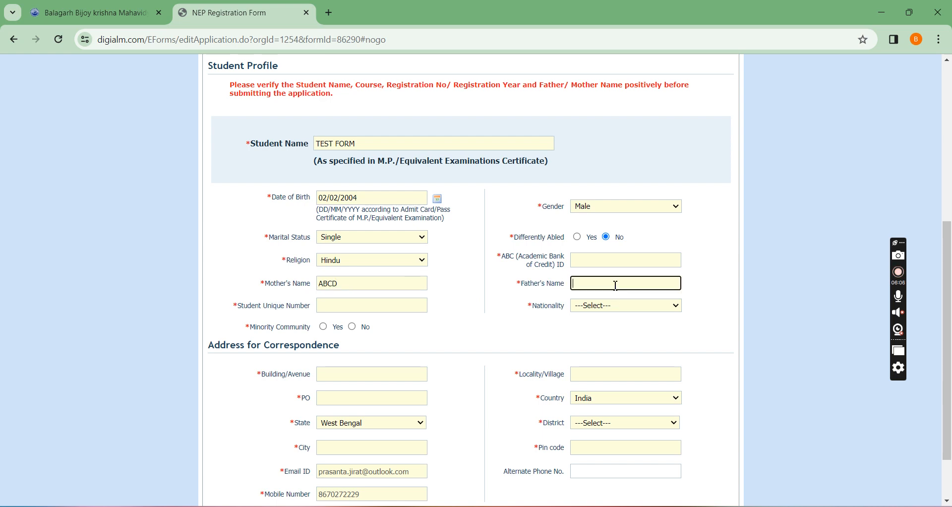
text(CDBA)
Fill in the student's ABC (Academic Bank of Credit) ID and the student unique number.
click(605, 262)
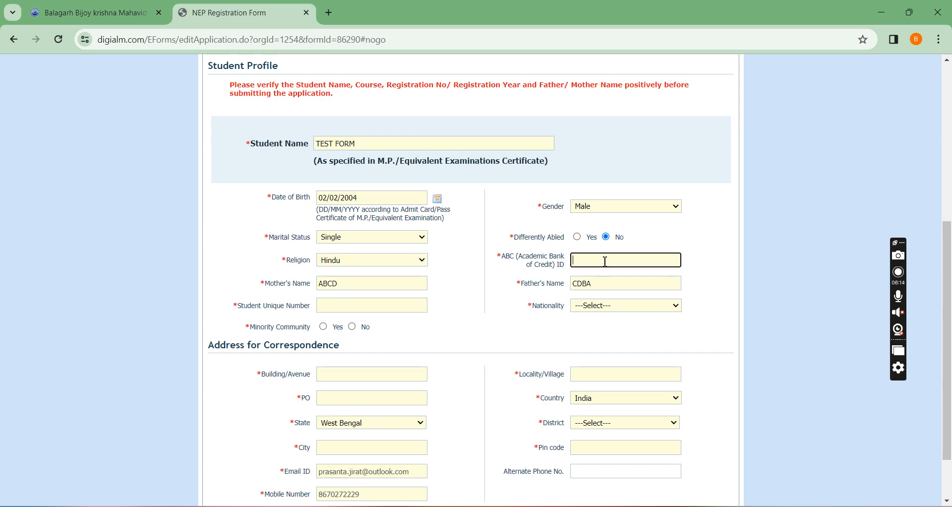
text(000000000001)
click(362, 303)
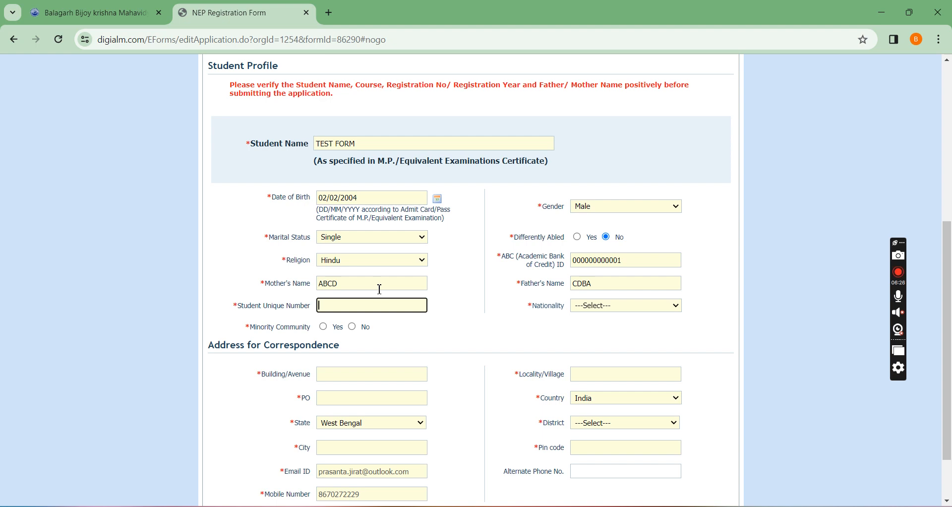
text(123456789123)
Set the nationality to Indian and the minority community status to No.
click(639, 308)
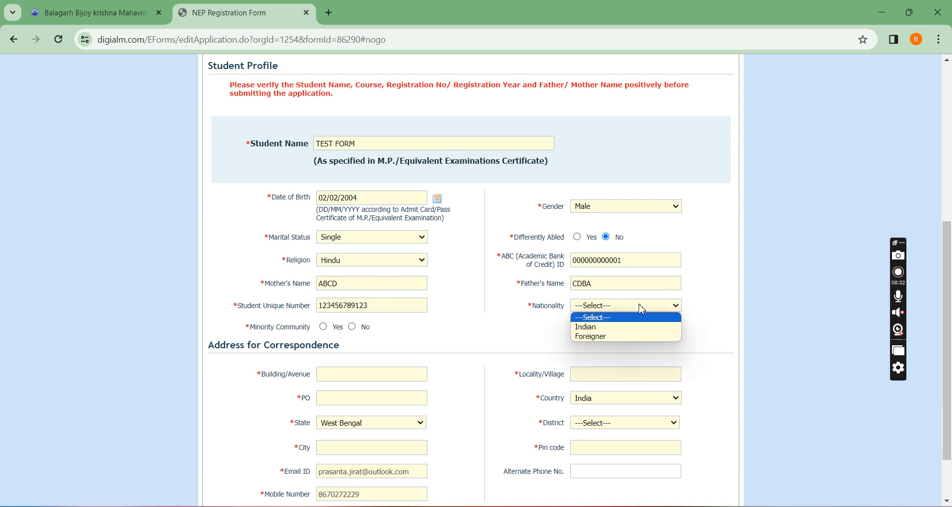
click(615, 327)
scroll(513, 323, down, 2)
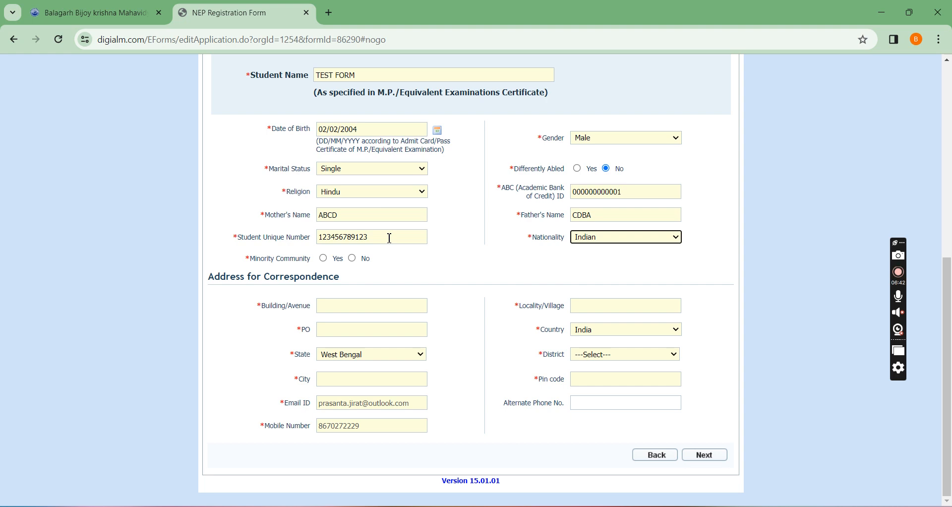
click(353, 258)
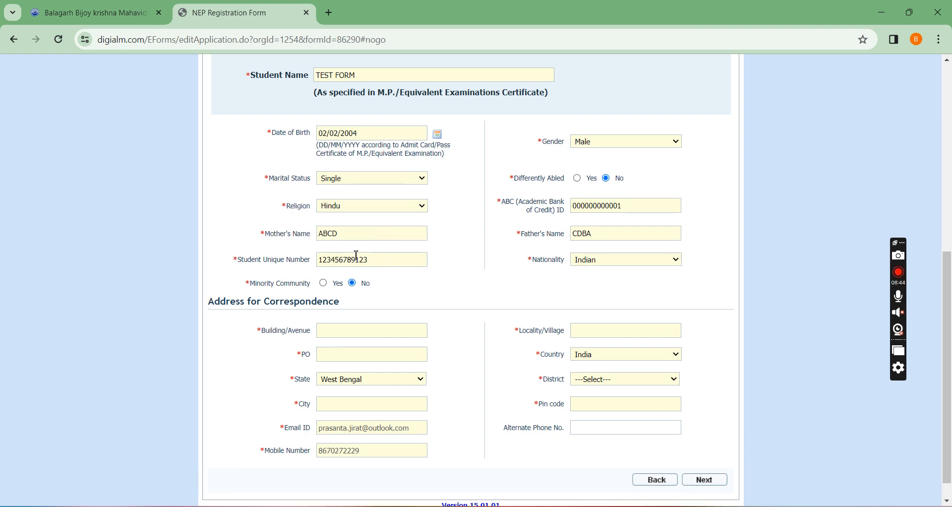
Fill in the building/avenue, locality/village and post office of the correspondence address.
scroll(342, 317, down, 1)
click(341, 304)
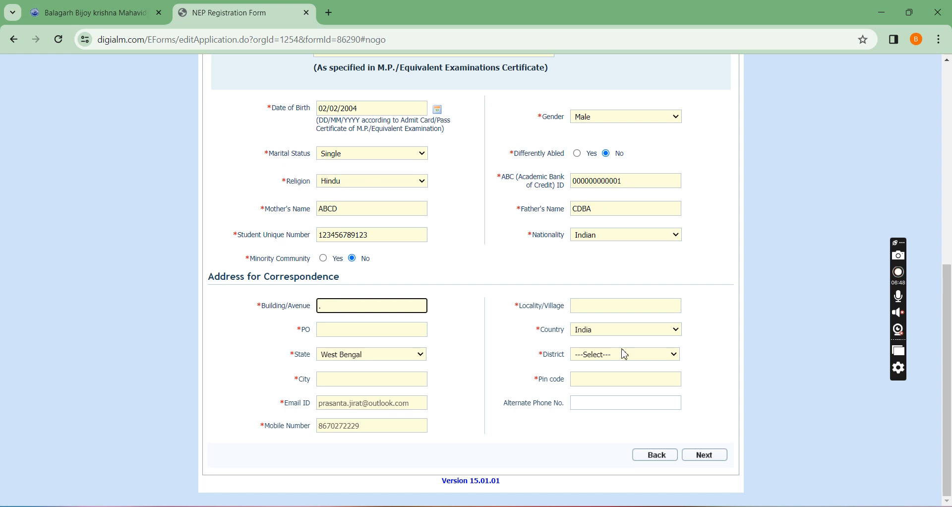
click(626, 309)
text(JIRAT1)
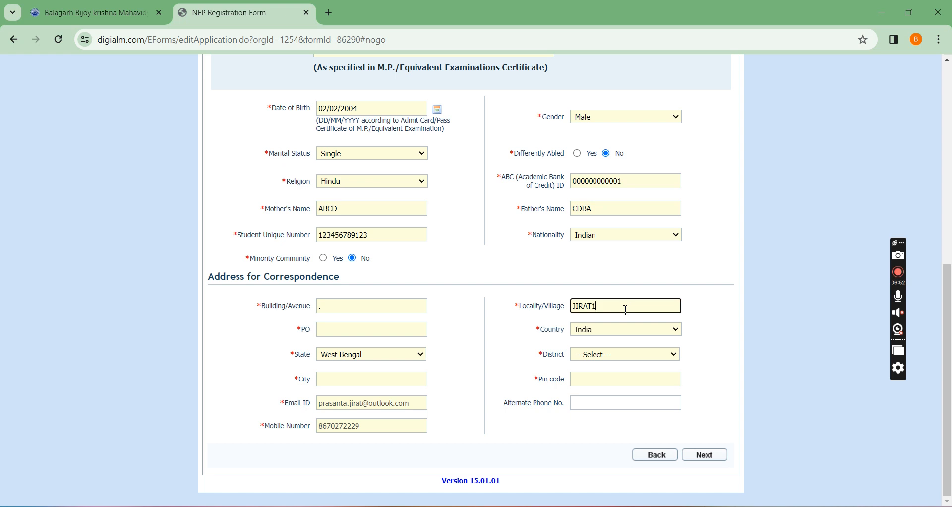
key(BackSpace)
key(Tab)
text(JIRAT1)
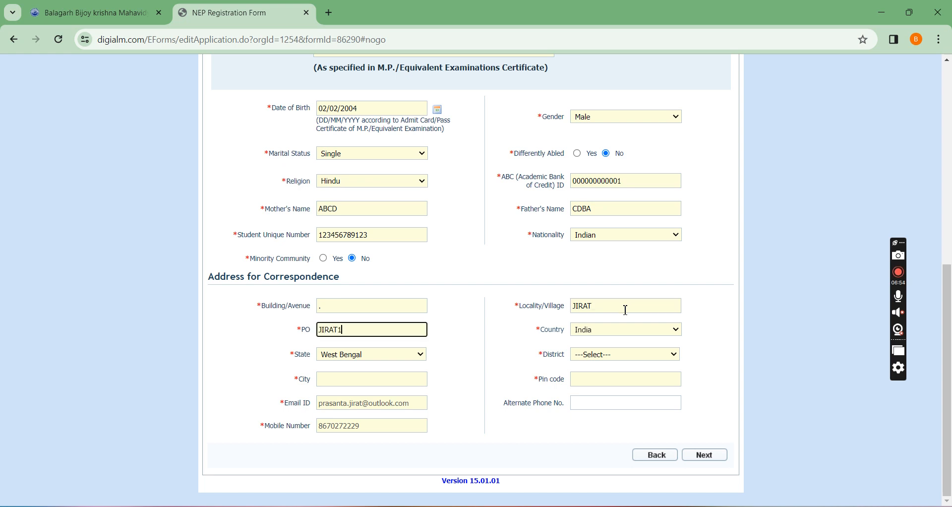
key(BackSpace)
Enter the city and the postal pin code of the correspondence address.
key(Tab)
key(Tab)
key(Tab)
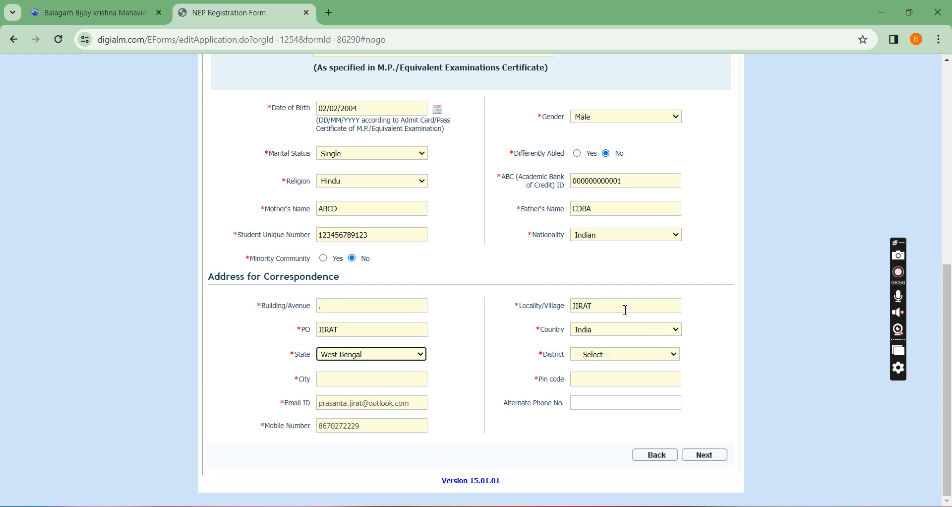
key(Tab)
text(JIRS)
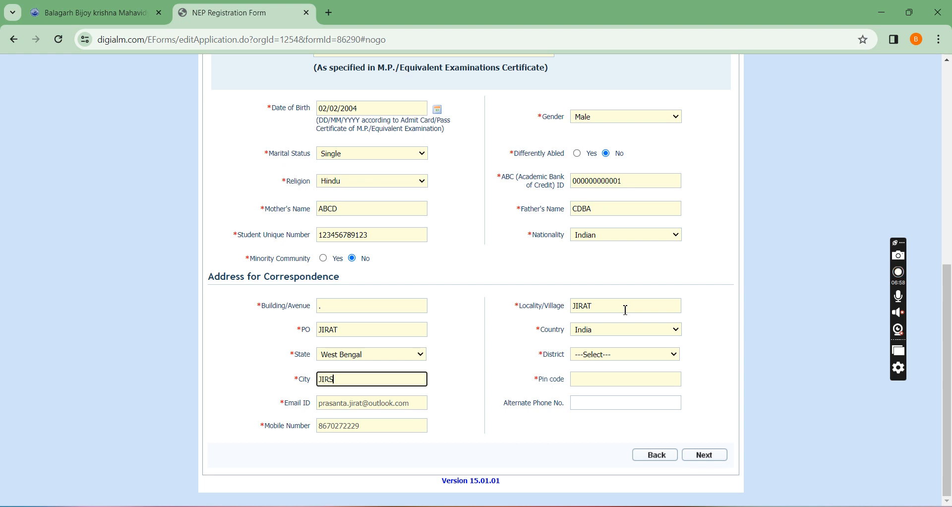
key(BackSpace)
text(AT)
key(Tab)
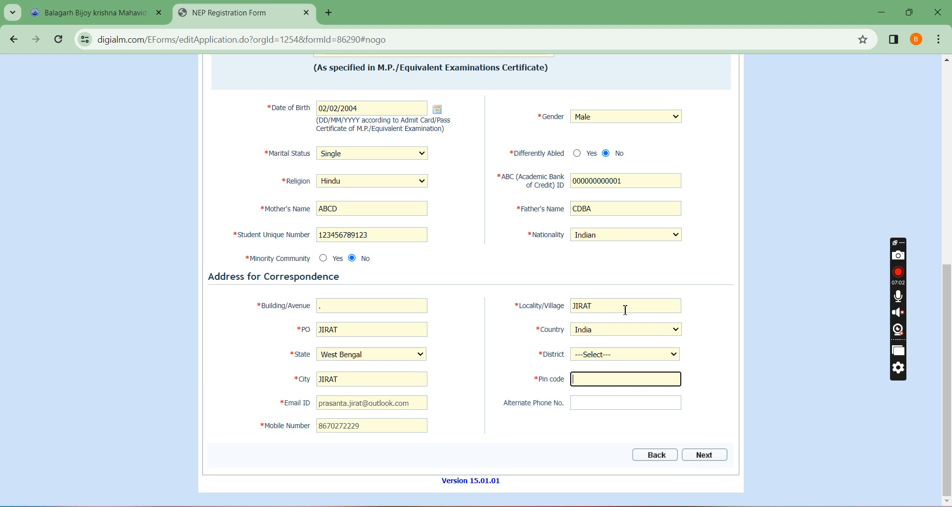
text(712501)
Select the district of the correspondence address and continue to the academic details.
click(619, 358)
click(619, 358)
key(h)
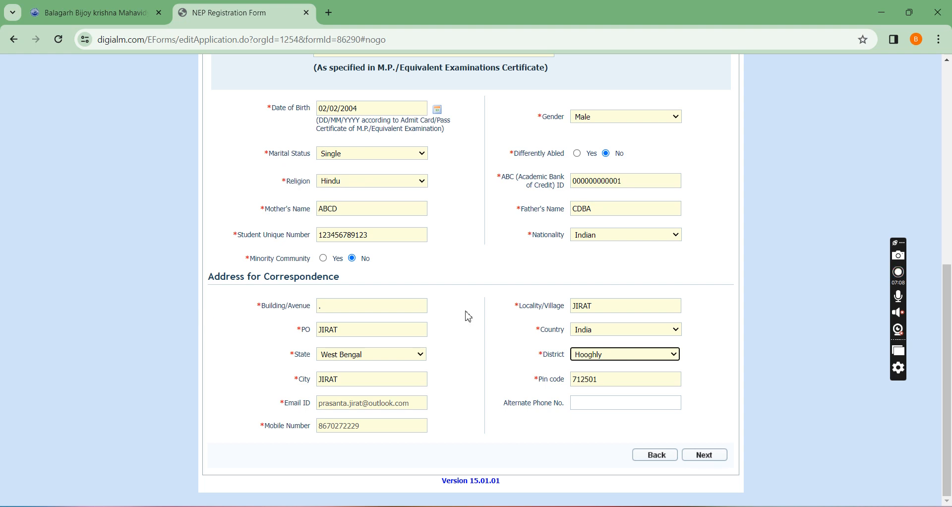
click(694, 453)
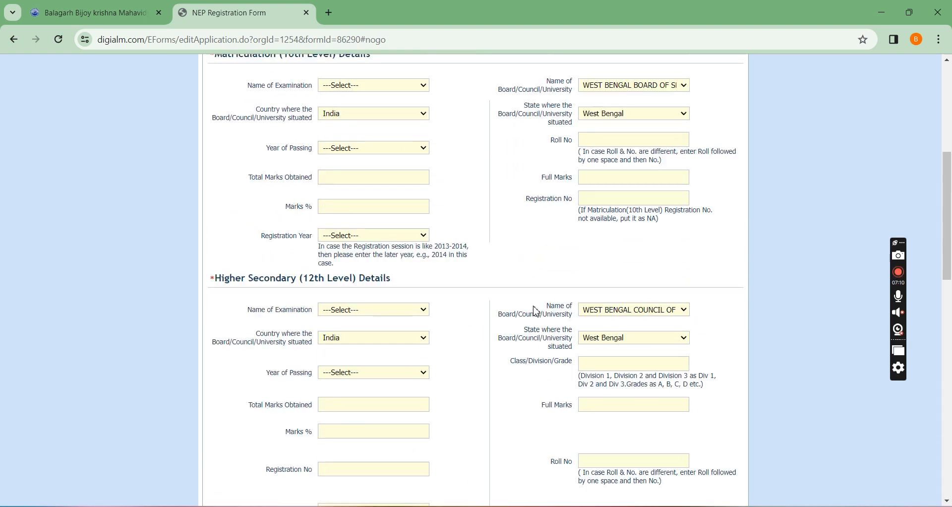
Set the matriculation examination to Madhyamik or Equivalent and its year of passing to 2021.
scroll(536, 311, up, 3)
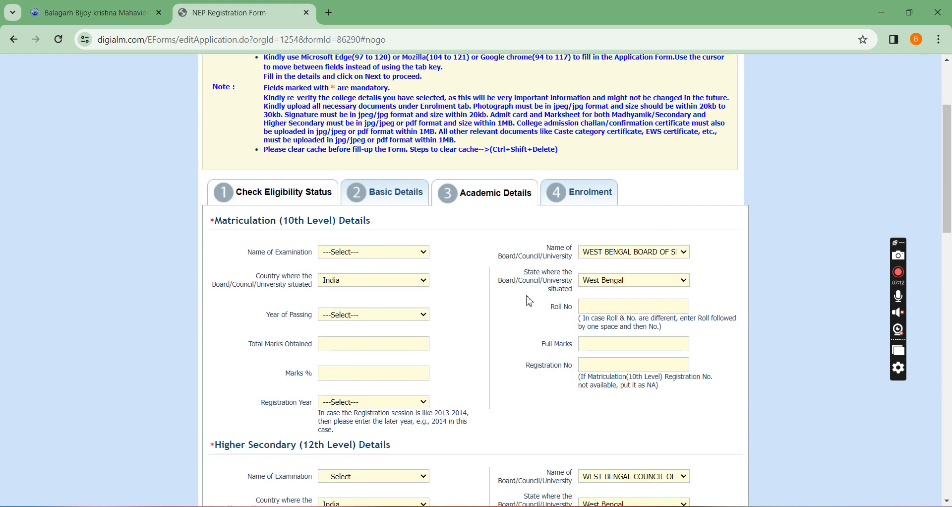
scroll(446, 259, down, 2)
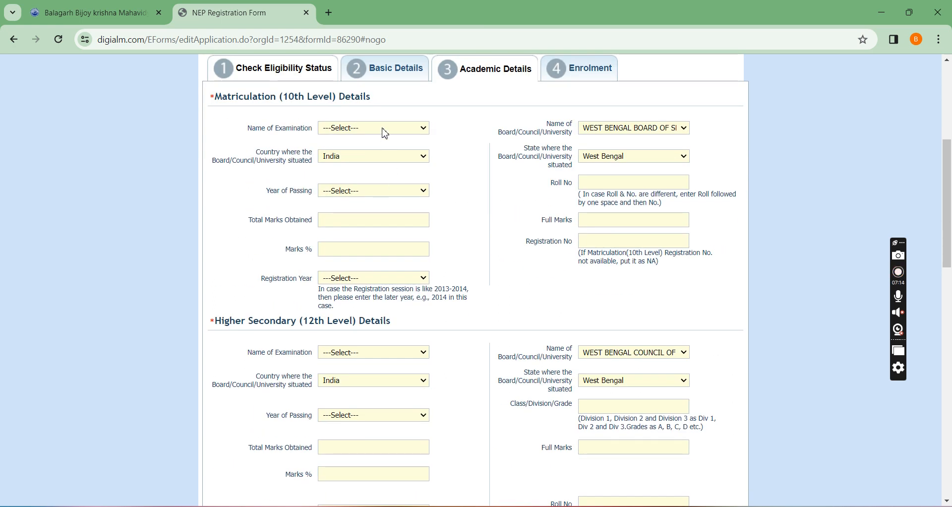
click(384, 133)
click(383, 147)
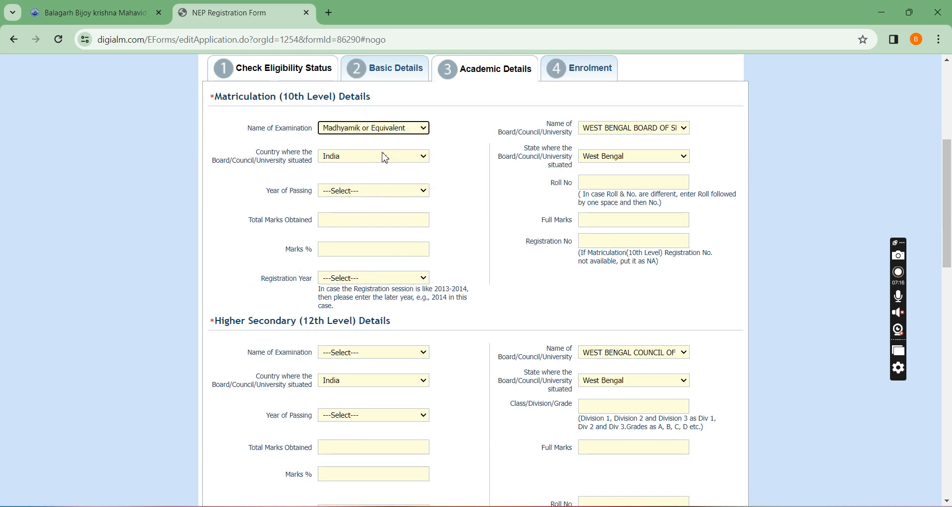
click(391, 193)
scroll(359, 357, down, 3)
click(358, 381)
Enter the roll number of the matriculation examination, with roll and number separated by a space.
click(599, 182)
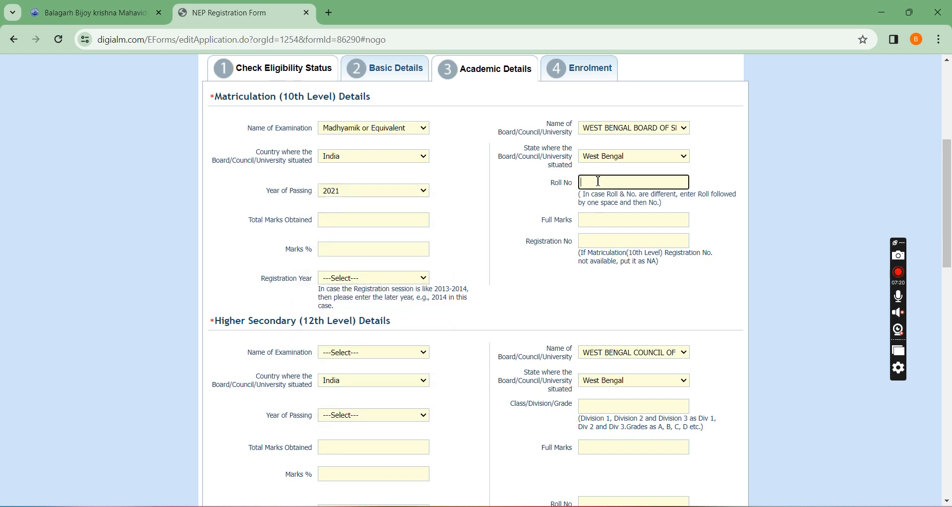
text(12345)
text(0123)
Enter 500 as the total marks obtained and 700 as the full marks for matriculation.
click(421, 225)
text(500)
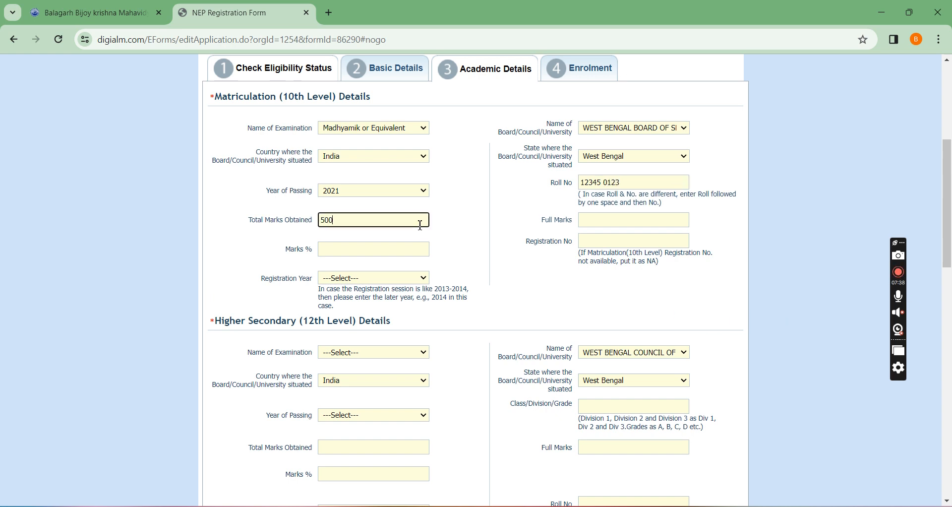
key(Tab)
text(700)
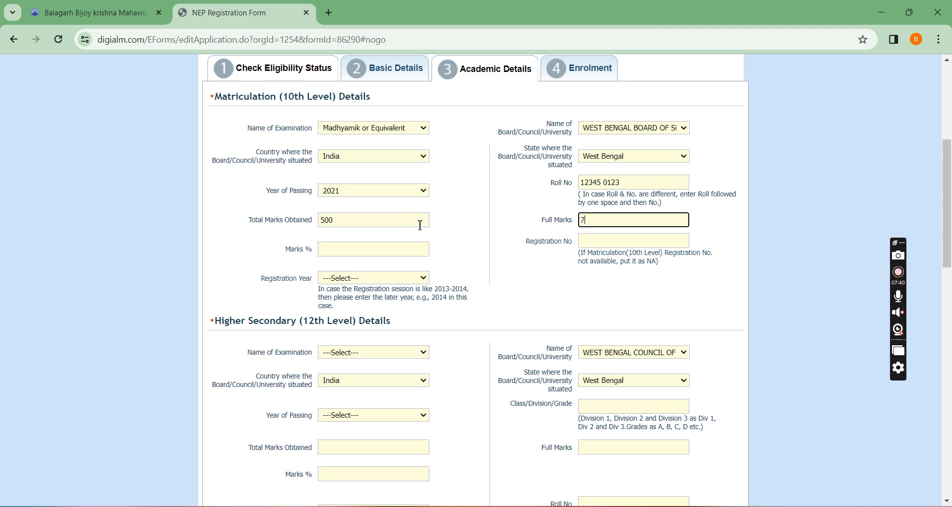
Enter the matriculation registration number and set its registration year to 2020.
key(Tab)
key(Tab)
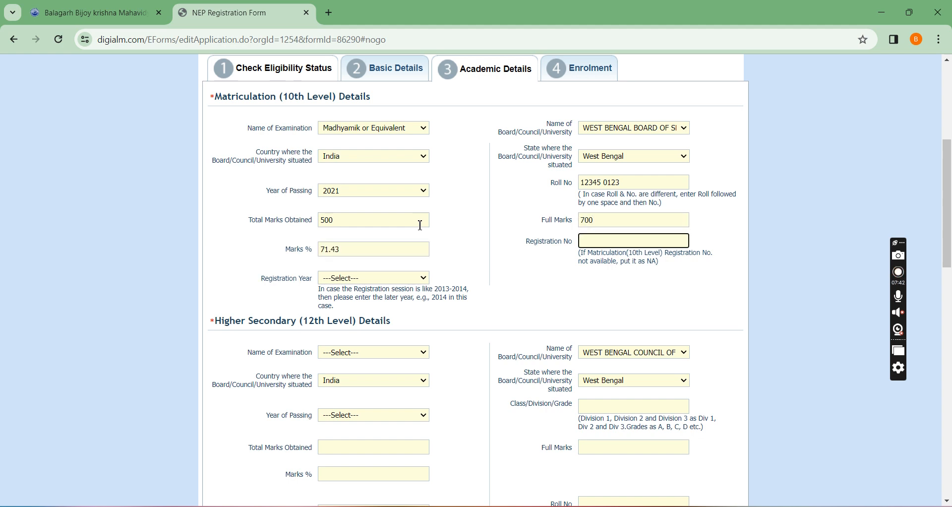
text(123456789)
click(372, 278)
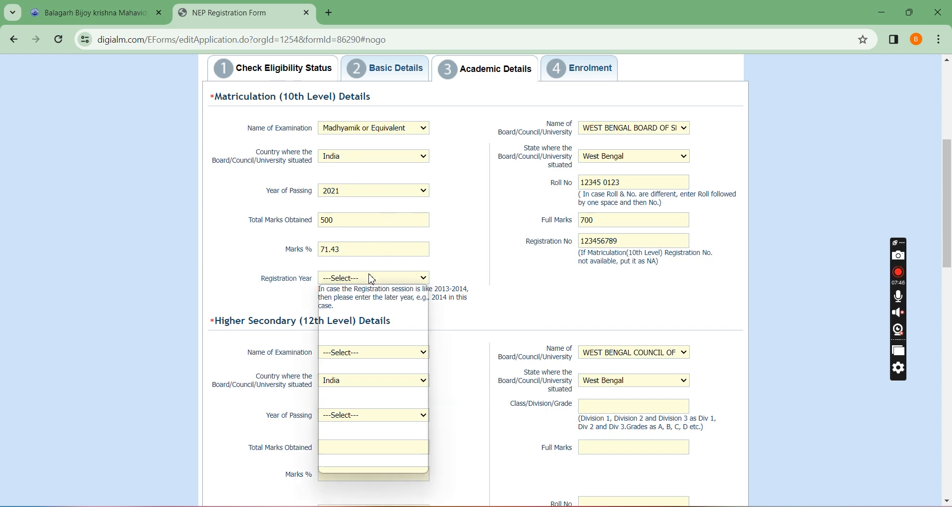
scroll(389, 393, down, 5)
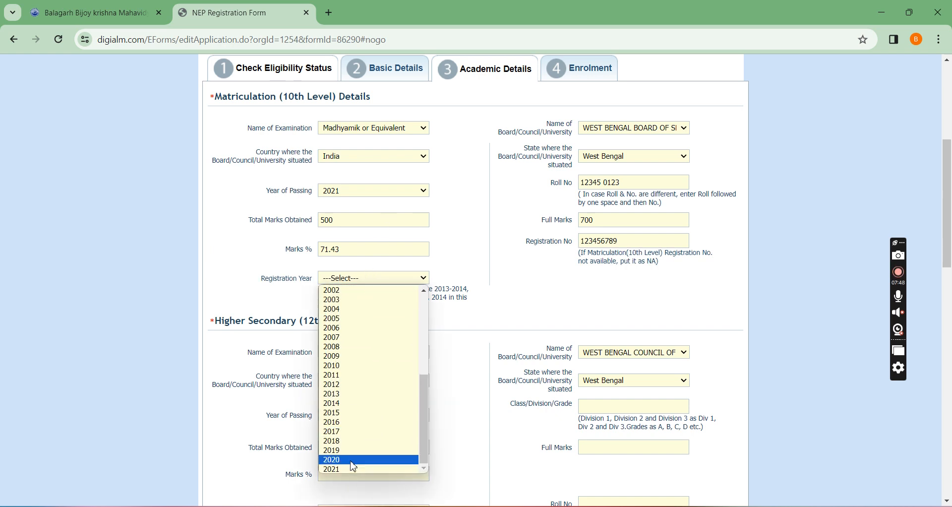
click(352, 459)
Set the 12th-level examination to Higher Secondary or Equivalent 10+2 and its year of passing to 2023.
scroll(400, 311, down, 2)
click(359, 229)
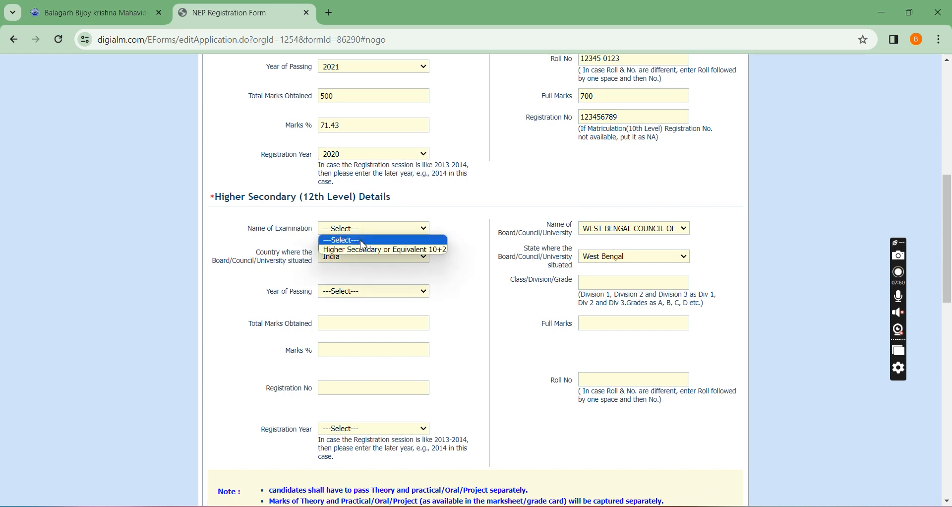
click(365, 250)
scroll(365, 253, down, 2)
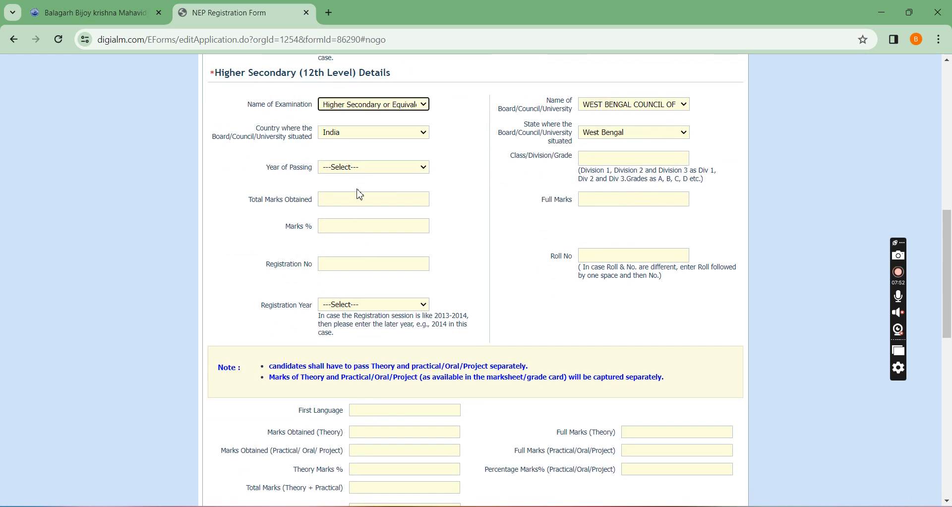
click(359, 169)
click(353, 223)
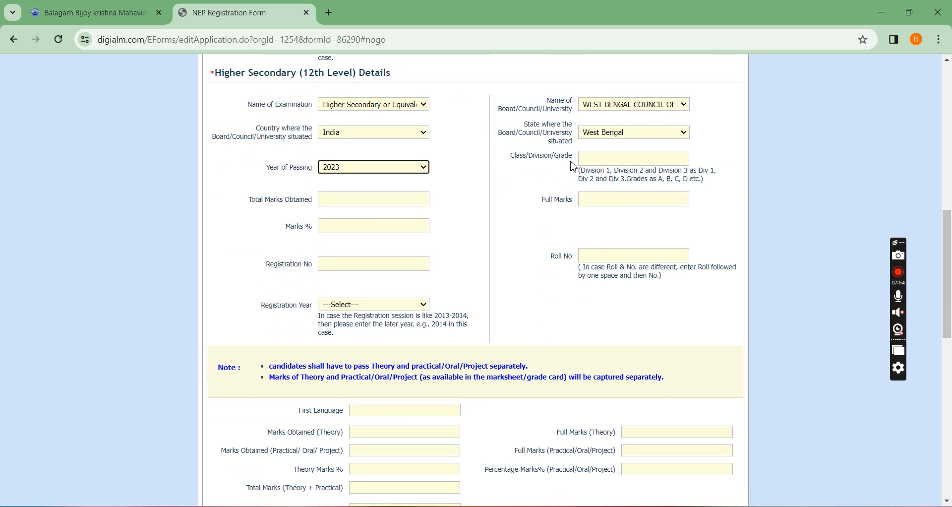
Enter grade A for the Higher Secondary examination, with 400 total marks obtained and 500 full marks.
click(599, 164)
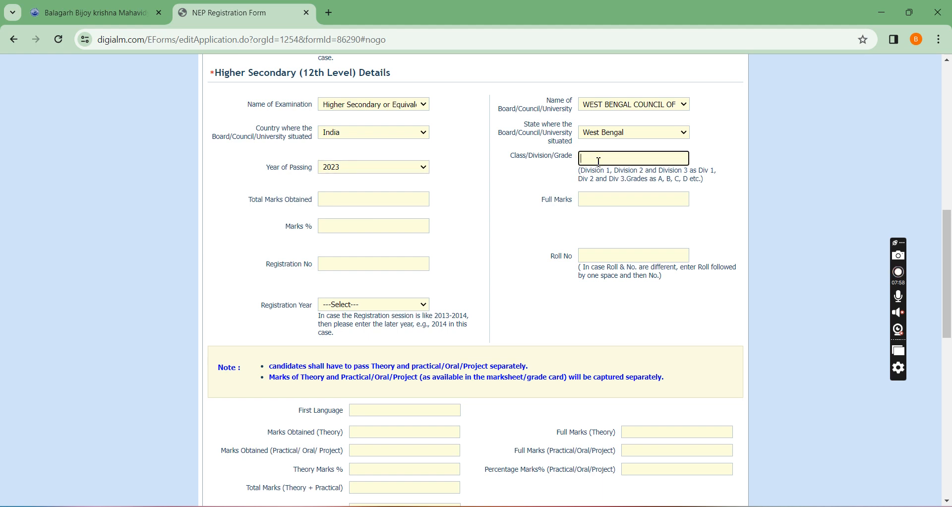
text(A)
click(378, 199)
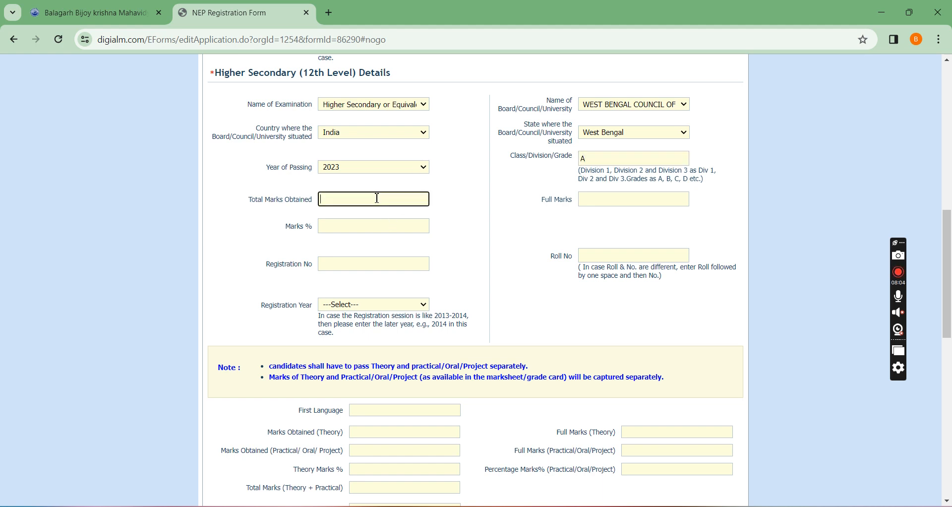
text(400)
key(Tab)
text(50)
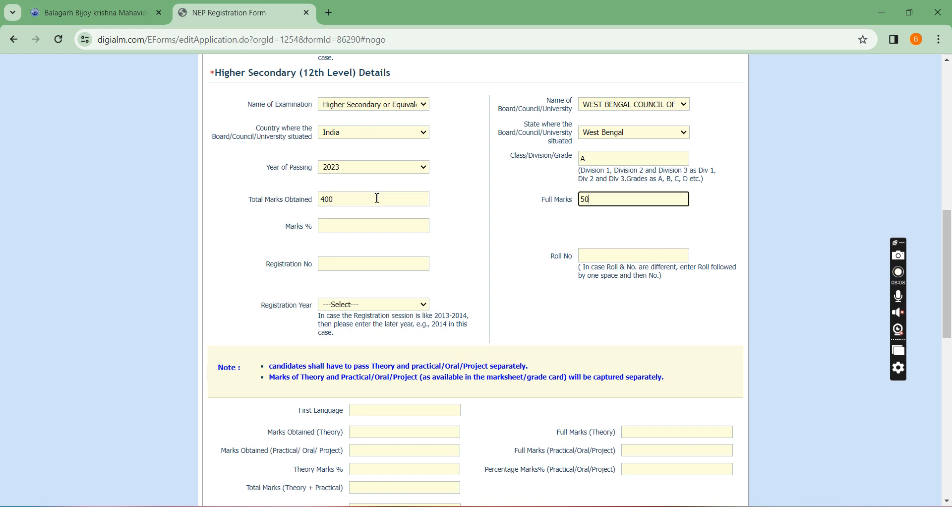
text(0)
key(Tab)
Enter the Higher Secondary registration number and roll number, and set the registration year to 2022.
key(Tab)
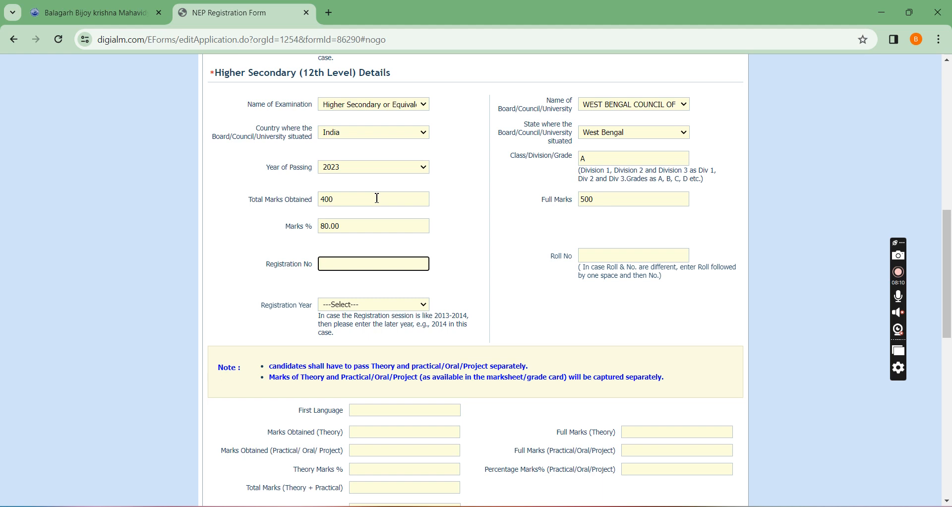
text(321459888)
key(Tab)
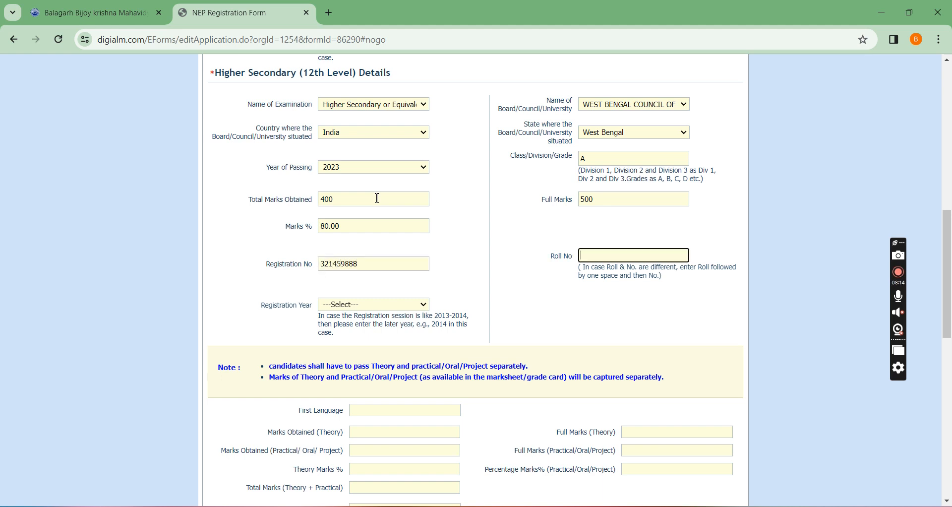
text(21365 7895)
click(397, 305)
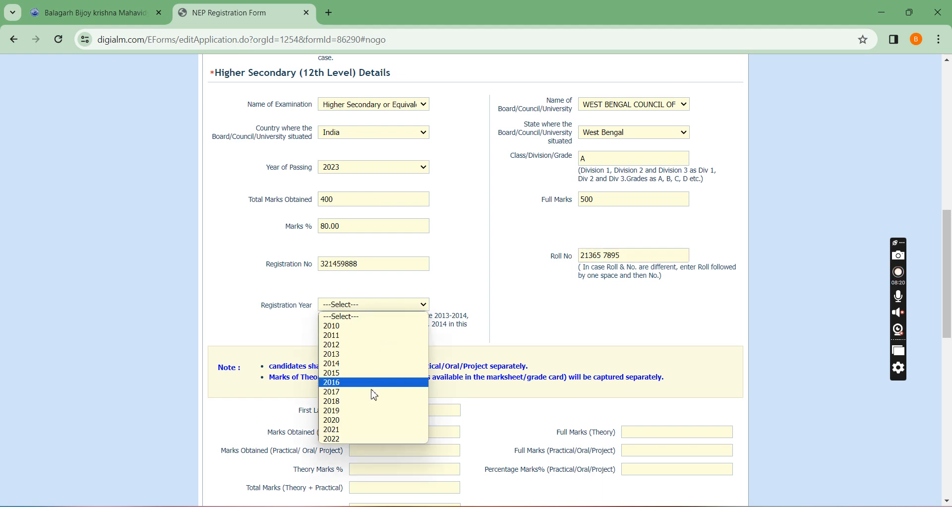
click(341, 440)
Examine the first language, second language and elective subject fields in the Higher Secondary marks section.
scroll(431, 288, down, 3)
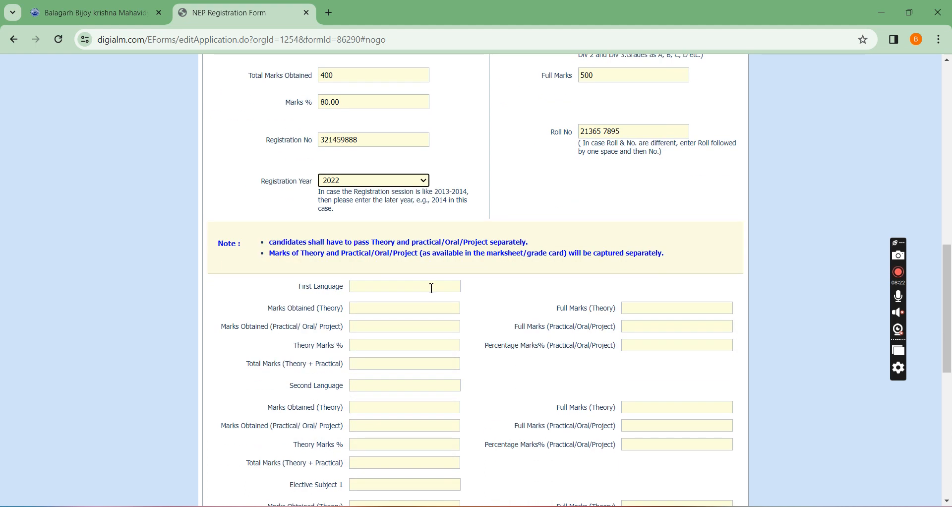
scroll(433, 274, down, 2)
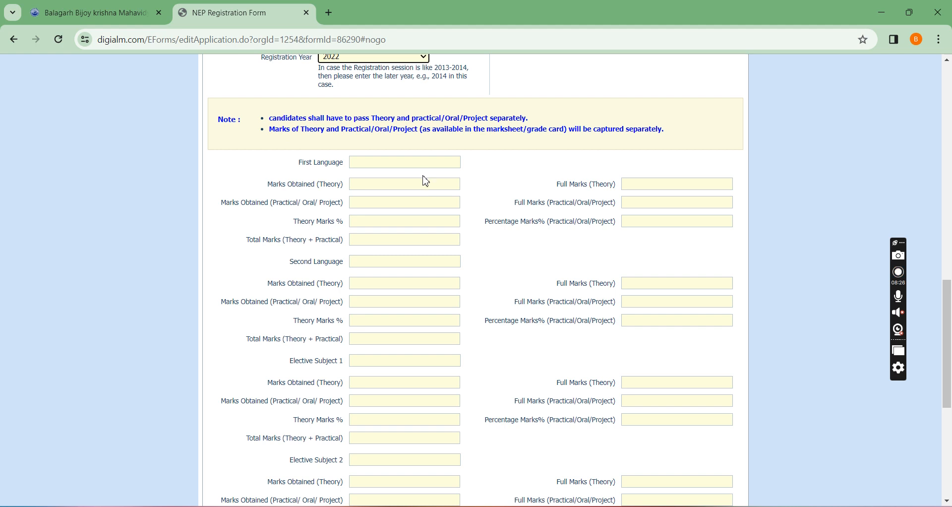
scroll(426, 178, down, 1)
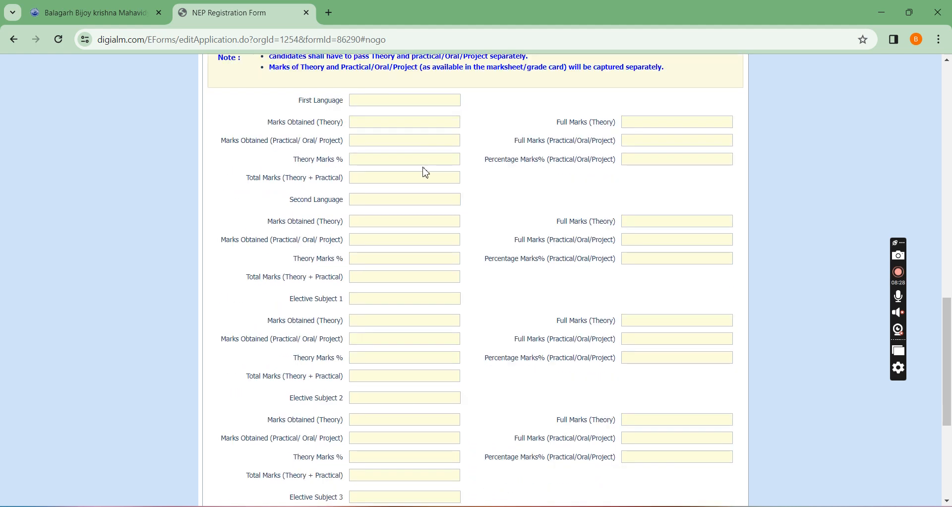
scroll(426, 172, down, 4)
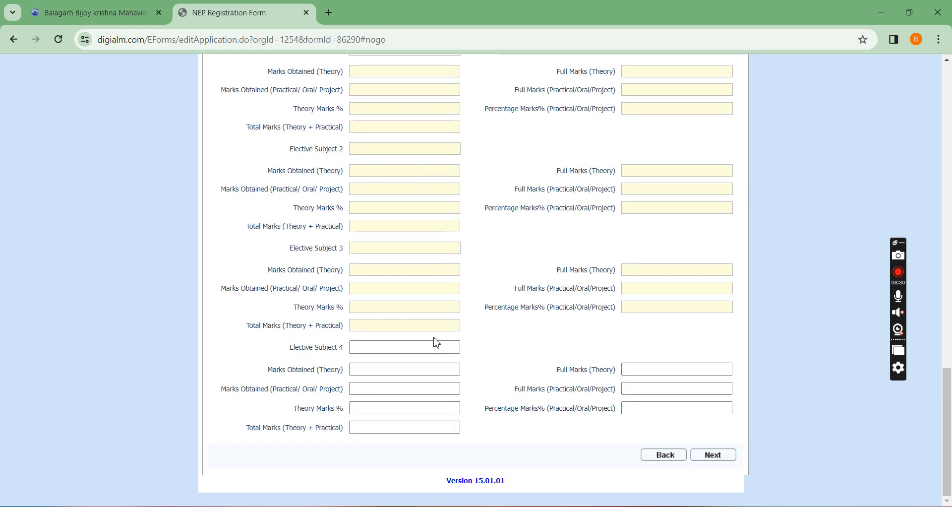
scroll(437, 341, up, 3)
scroll(437, 341, up, 2)
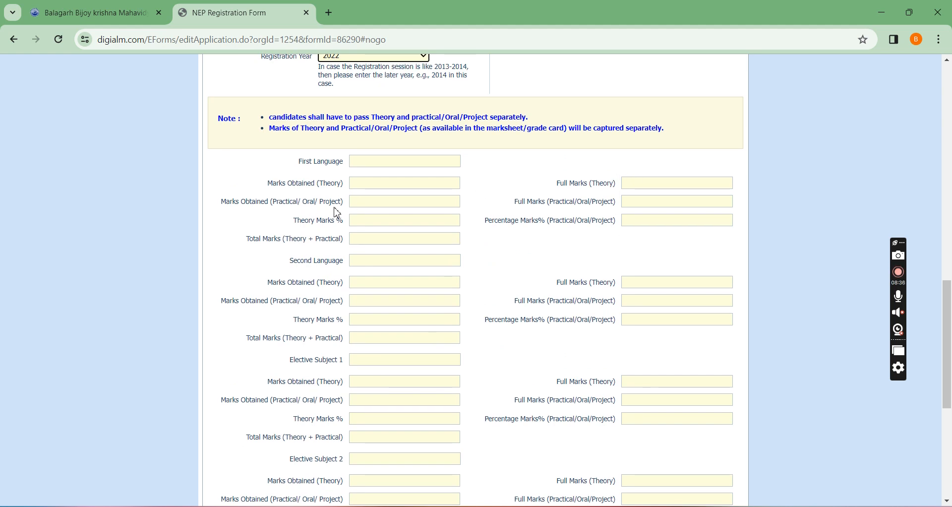
click(383, 157)
click(375, 263)
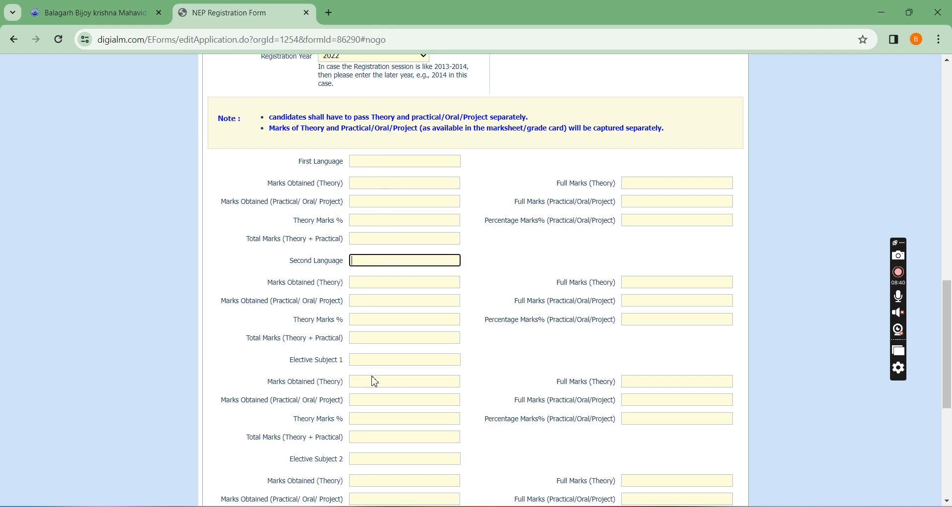
click(369, 362)
Enter BENGALI as the first language in the Higher Secondary details.
click(377, 162)
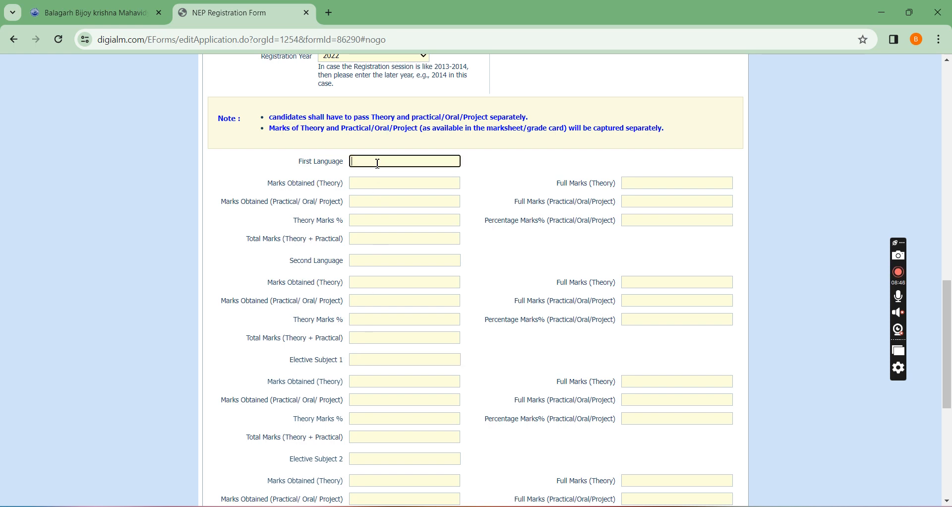
text(BENGALI)
key(BackSpace)
key(Tab)
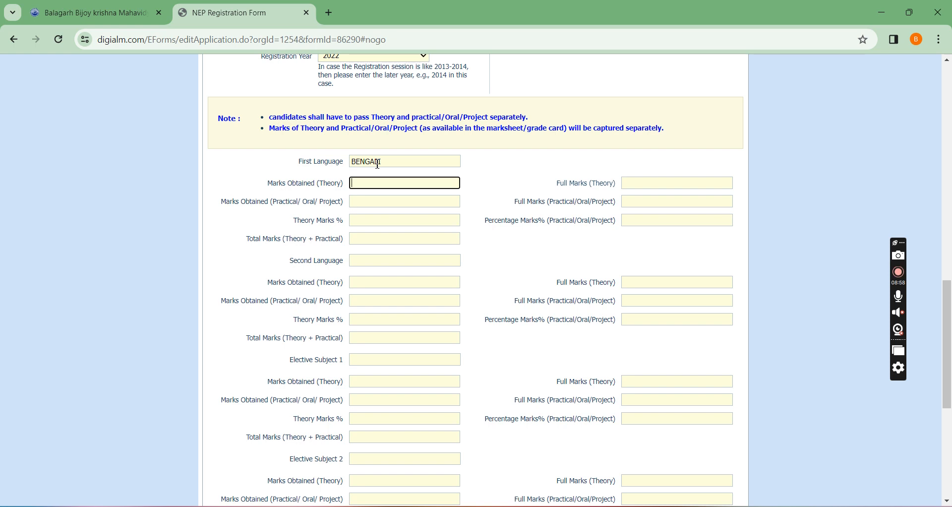
Enter theory marks of 60 out of 80 and practical marks of 20 out of 20 for the first language.
text(60)
key(Tab)
text(80)
key(Tab)
text(20)
key(Tab)
text(20)
key(Tab)
key(Tab)
Enter ENGLISH as the second language in the Higher Secondary details.
key(Tab)
key(Tab)
text(ENGLISH)
key(Tab)
key(Tab)
Enter theory marks of 65 out of 80 and practical marks of 20 out of 20 for the second language.
click(395, 287)
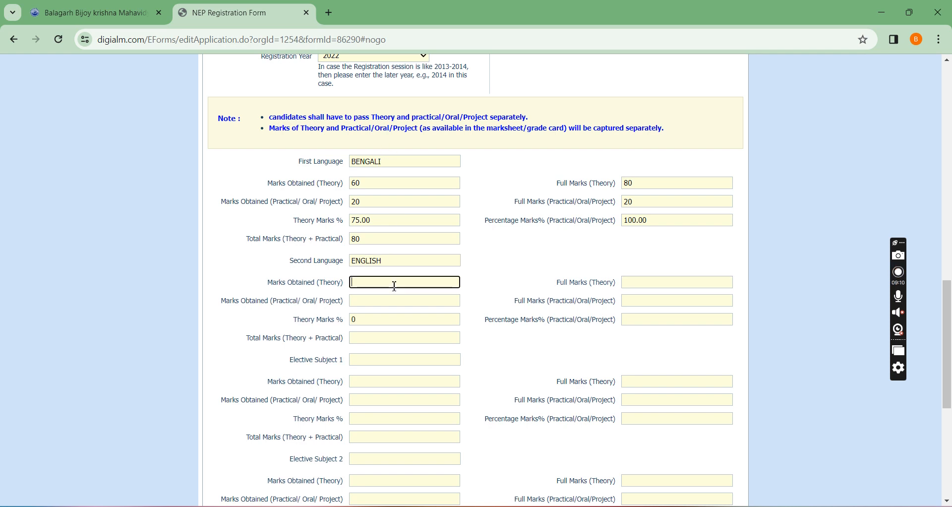
text(65)
key(Tab)
text(80)
key(Tab)
text(20)
key(Tab)
text(20)
key(Tab)
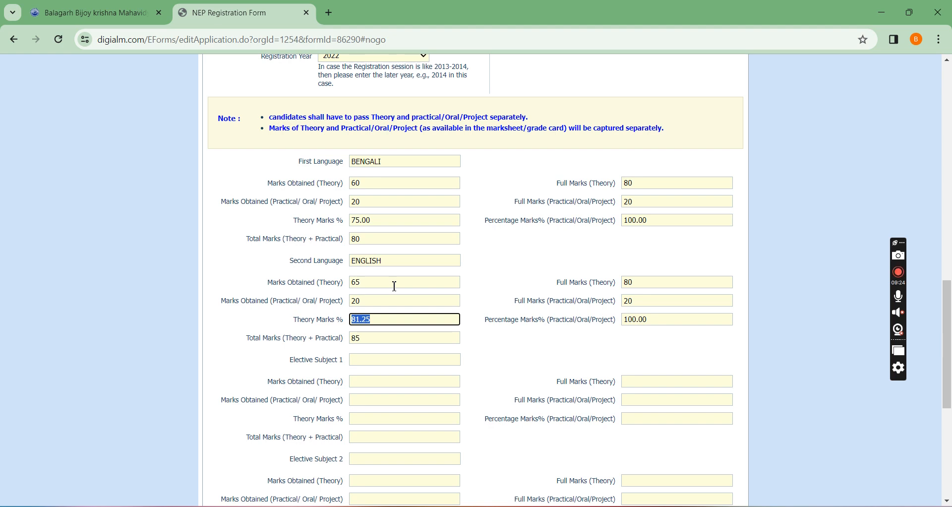
Enter SANSKRIT as elective subject 1 in the Higher Secondary details.
key(Tab)
key(Tab)
key(Tab)
text(SANSKRIT)
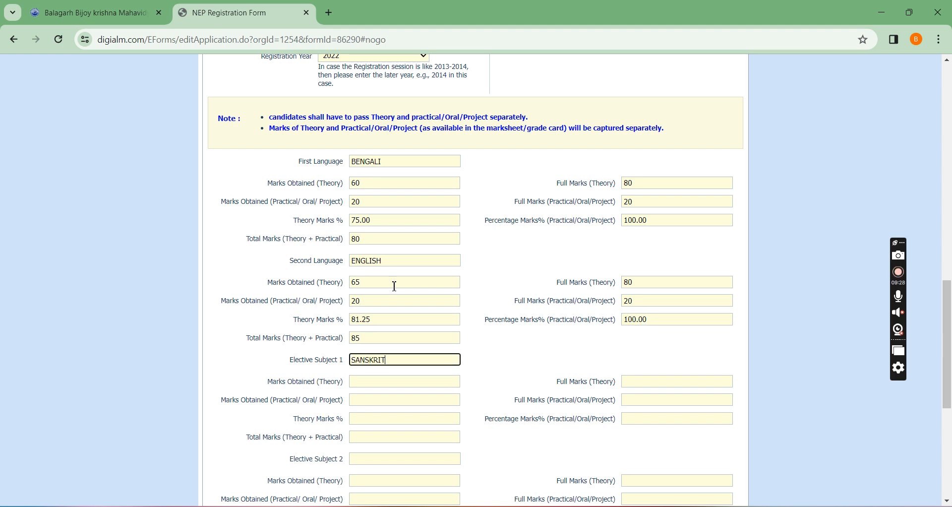
key(Tab)
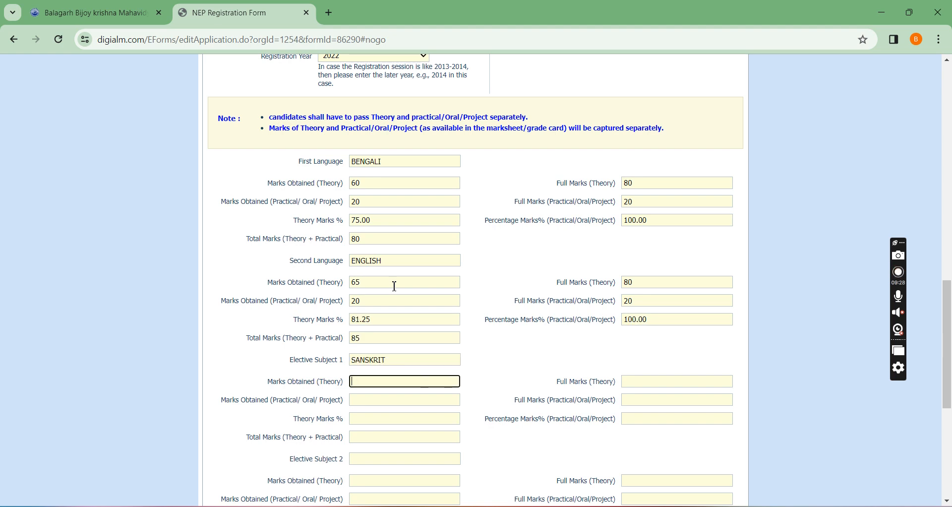
Enter theory marks of 66 out of 80 and practical marks of 20 out of 20 for elective subject 1.
text(66)
key(Tab)
text(80)
key(Tab)
text(20)
key(Tab)
text(20)
key(Tab)
key(Tab)
Enter EDUCATION as elective subject 2 in the Higher Secondary details.
key(Tab)
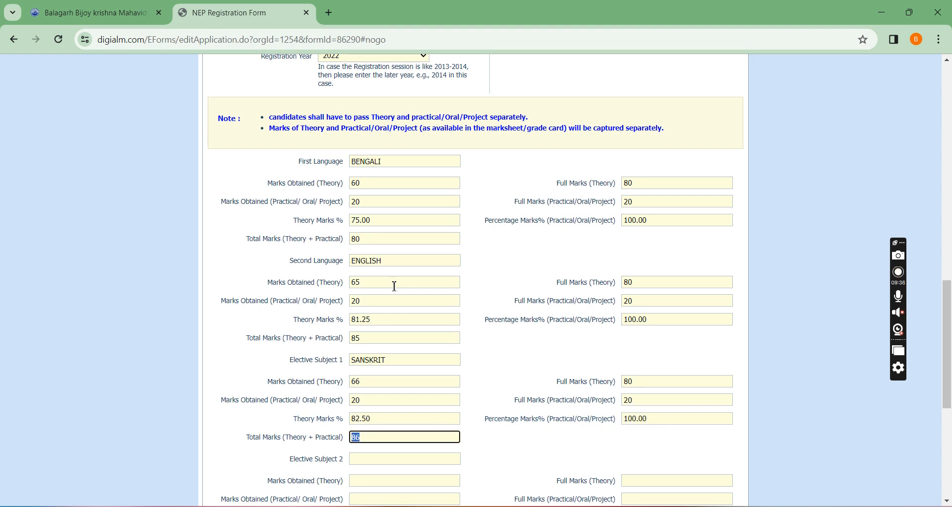
key(Tab)
scroll(394, 286, down, 1)
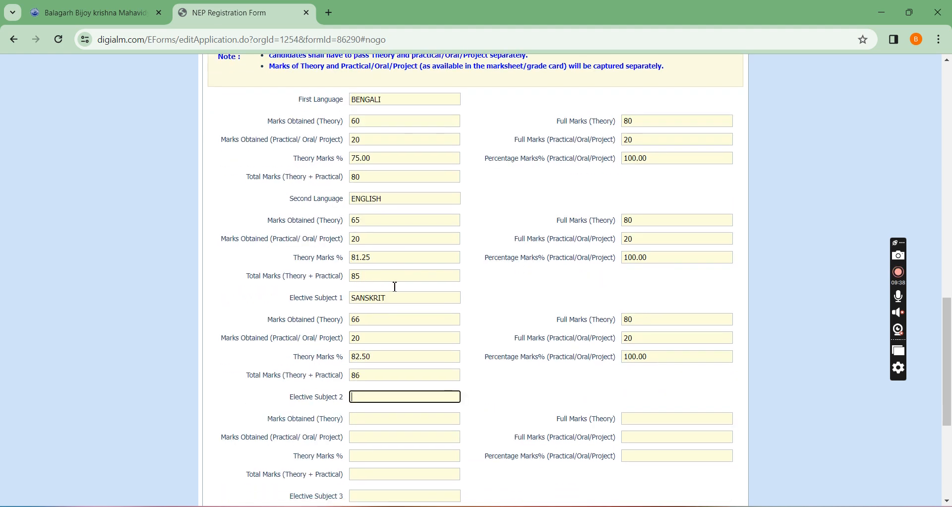
text(EDUCATION)
key(Tab)
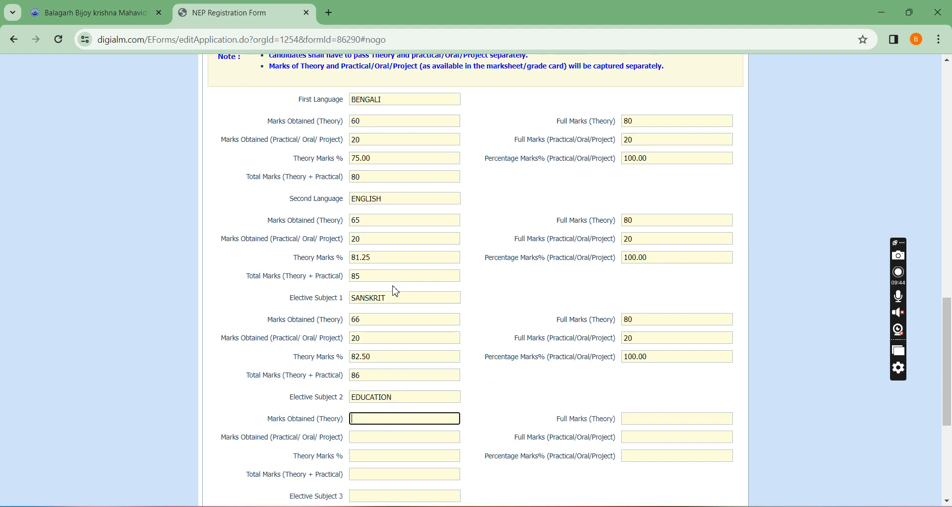
Enter theory marks of 55 out of 80 and practical marks of 20 out of 20 for elective subject 2.
text(55)
key(Tab)
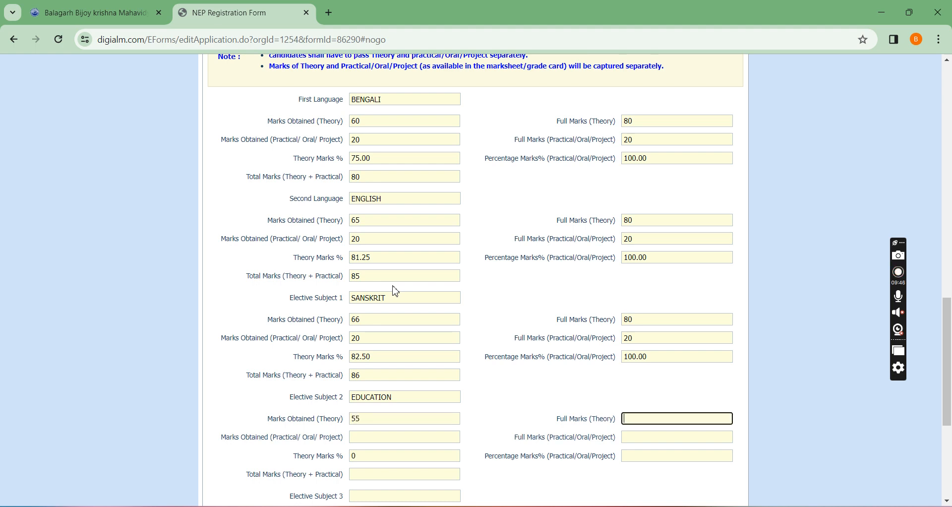
text(80)
key(Tab)
text(20)
key(Tab)
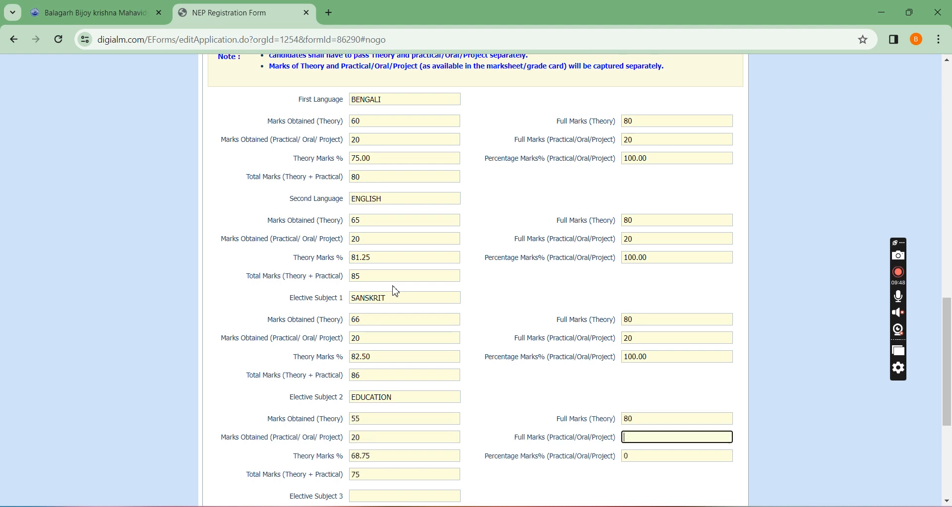
text(20)
key(Tab)
Enter PHILOSOPHY as elective subject 3 in the Higher Secondary details.
scroll(402, 296, down, 3)
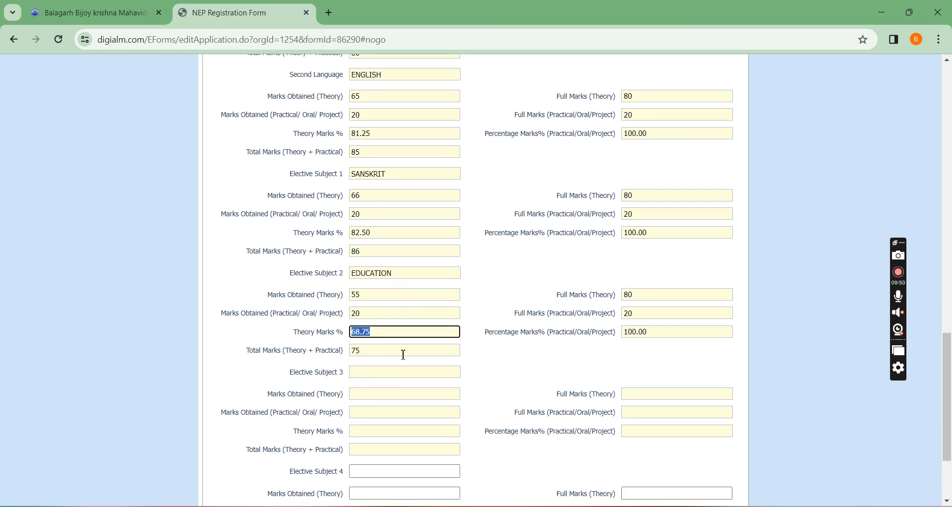
click(383, 372)
text(PHILOS)
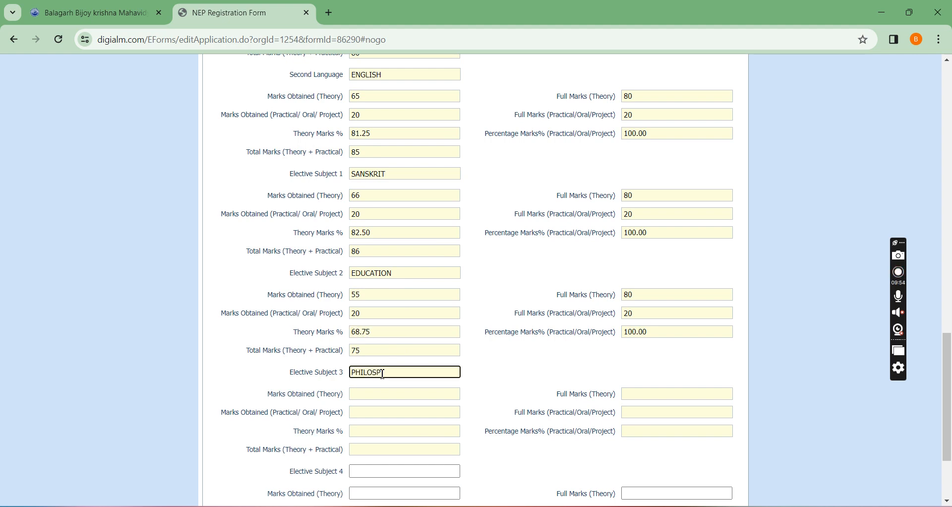
text(OPHY)
key(Tab)
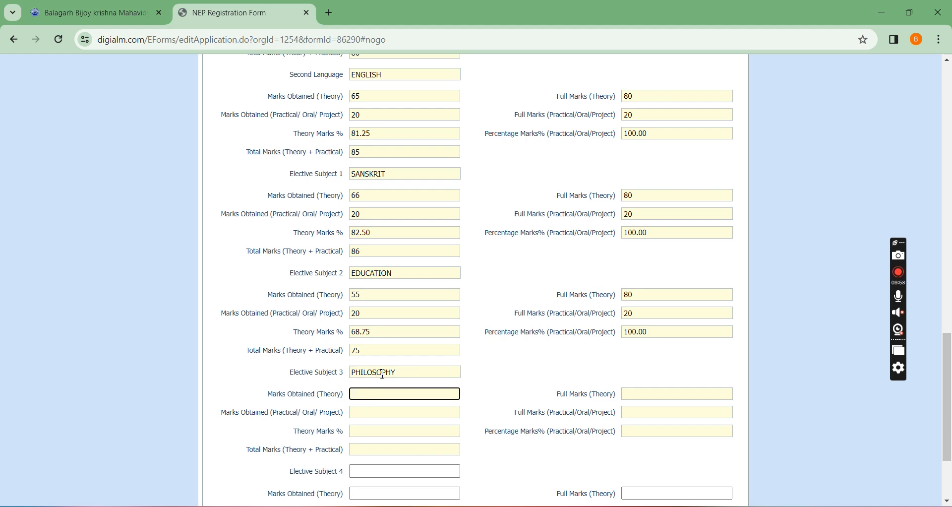
Enter theory marks of 75 out of 80 and practical marks of 20 out of 20 for elective subject 3.
text(75)
key(Tab)
text(80)
key(Tab)
text(20)
key(Tab)
text(20)
key(Tab)
Enter POL SCIENCE as elective subject 4 in the Higher Secondary details.
scroll(386, 384, down, 3)
click(385, 348)
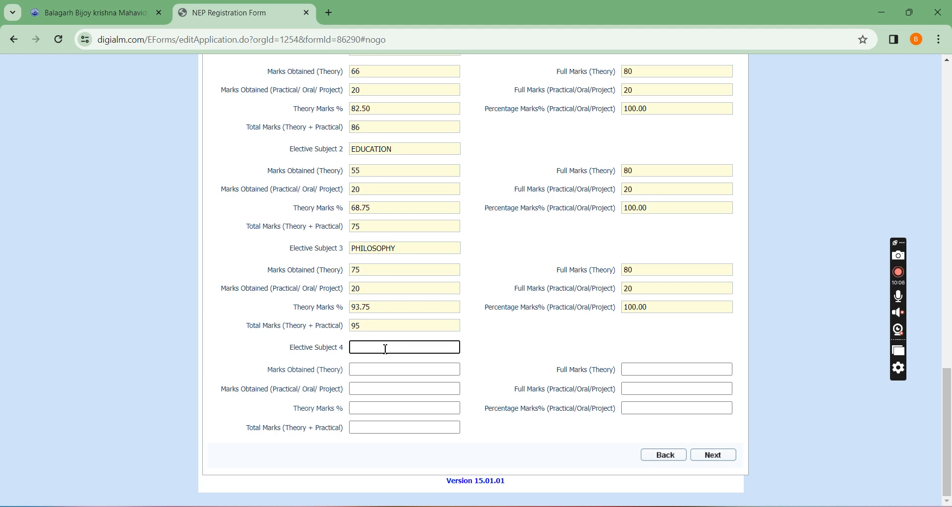
text(SCIENCE)
key(Tab)
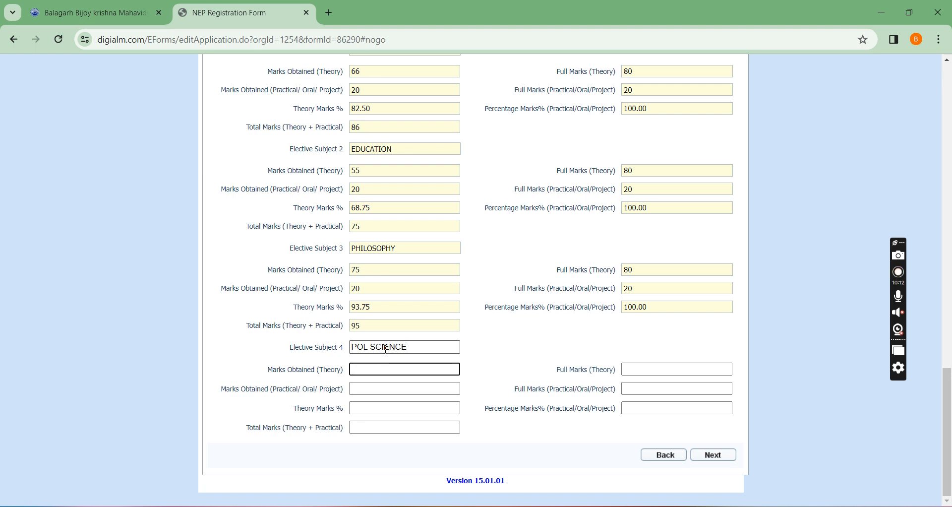
Enter 65 of 80 theory marks and 20 of 20 practical marks for elective subject 4, and proceed to the enrolment section.
text(65)
key(Tab)
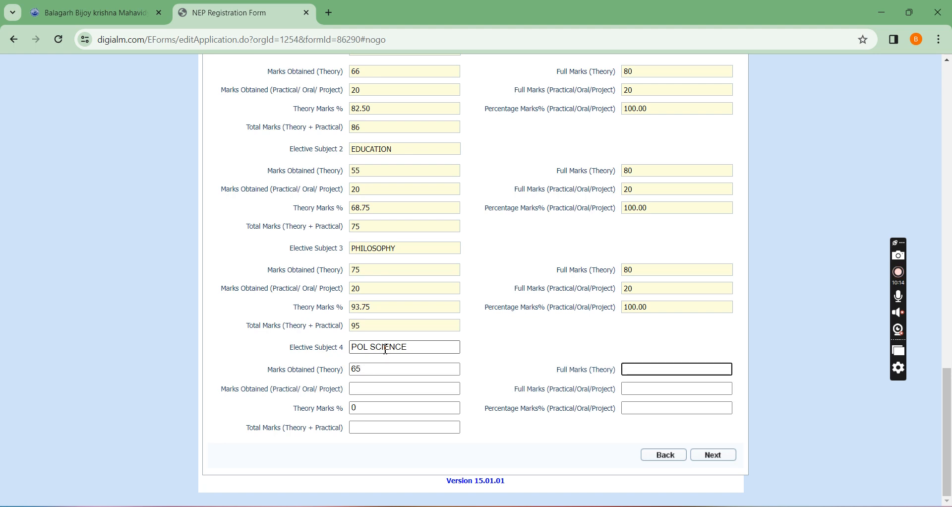
text(80)
key(Tab)
text(20)
key(Tab)
text(20)
key(Tab)
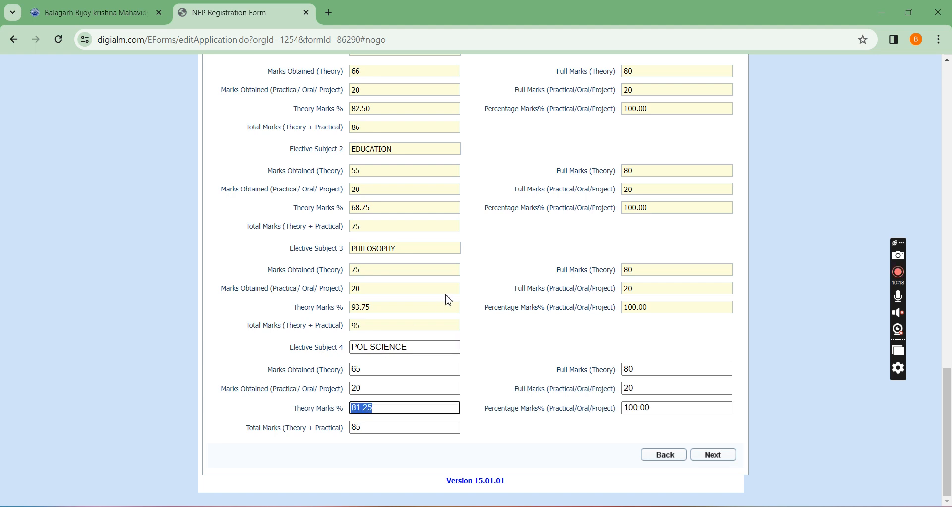
click(709, 455)
Set the admission date in the enrolment information to 01/08/2023.
scroll(449, 255, up, 8)
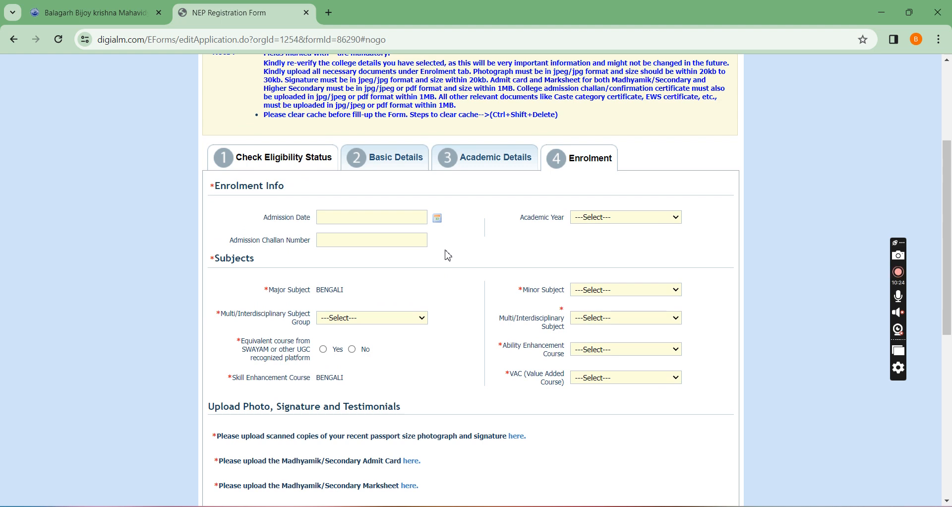
click(442, 221)
click(401, 234)
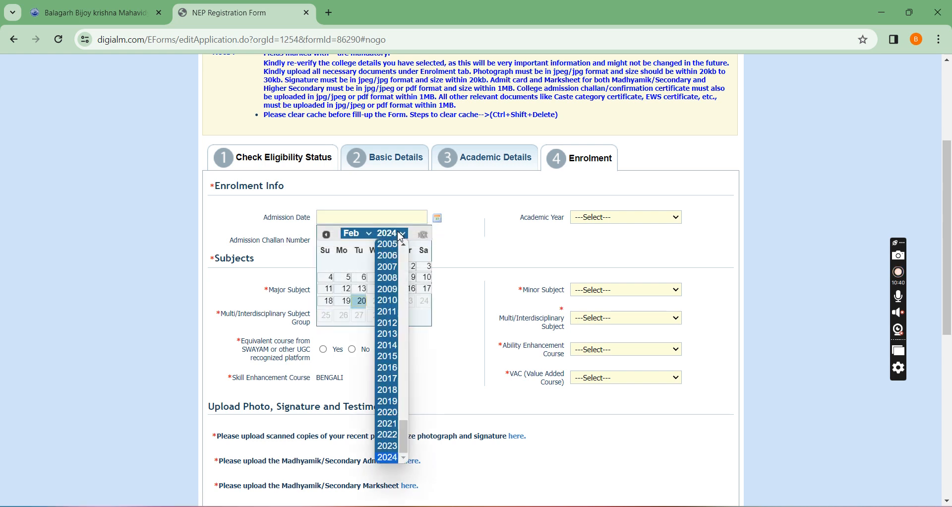
click(388, 447)
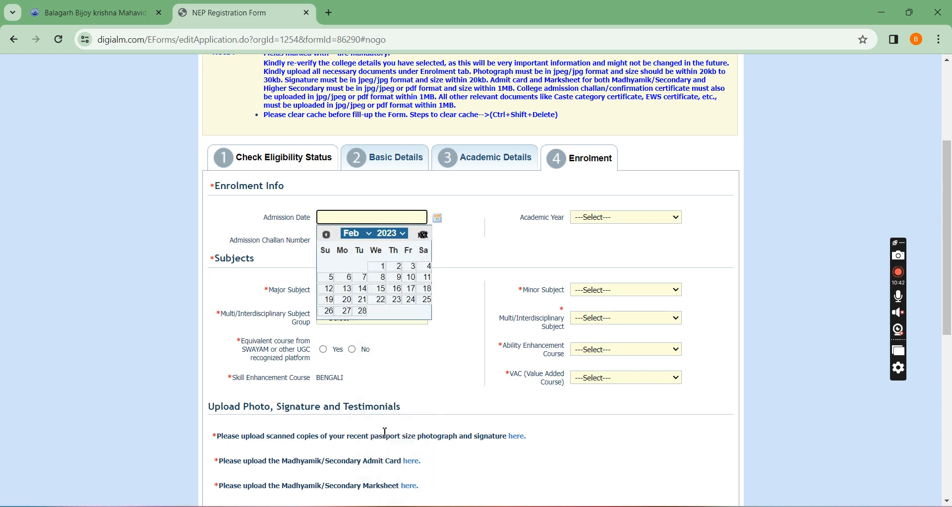
click(356, 237)
click(357, 329)
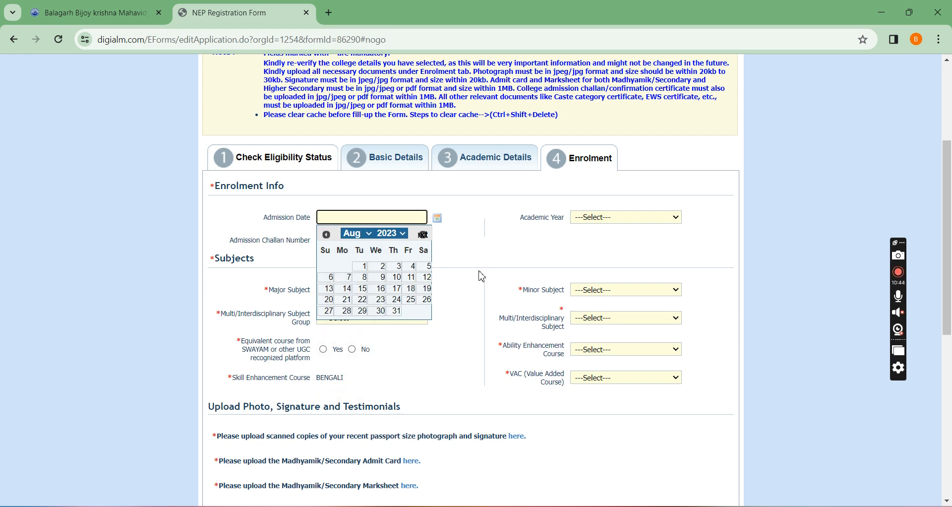
click(363, 267)
Set the academic year to 2023-24 and choose EDUCATION as the minor subject.
click(596, 221)
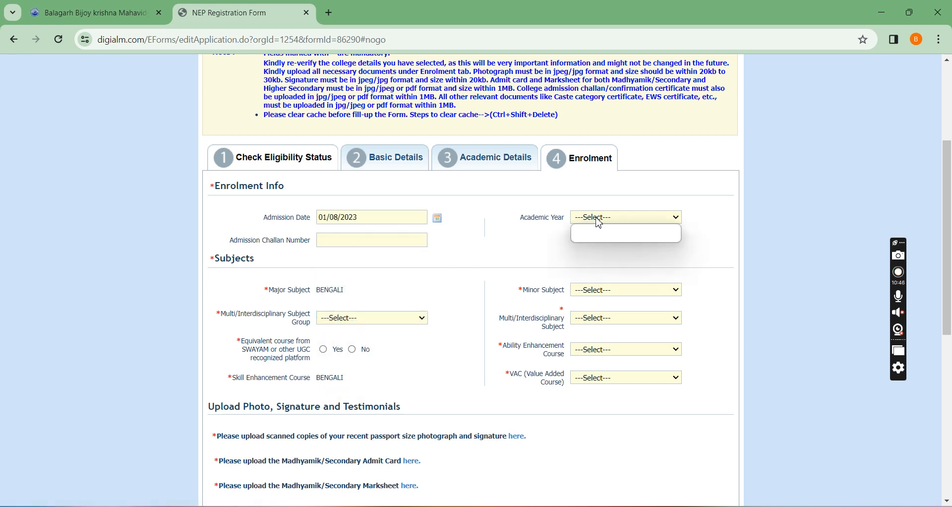
click(605, 239)
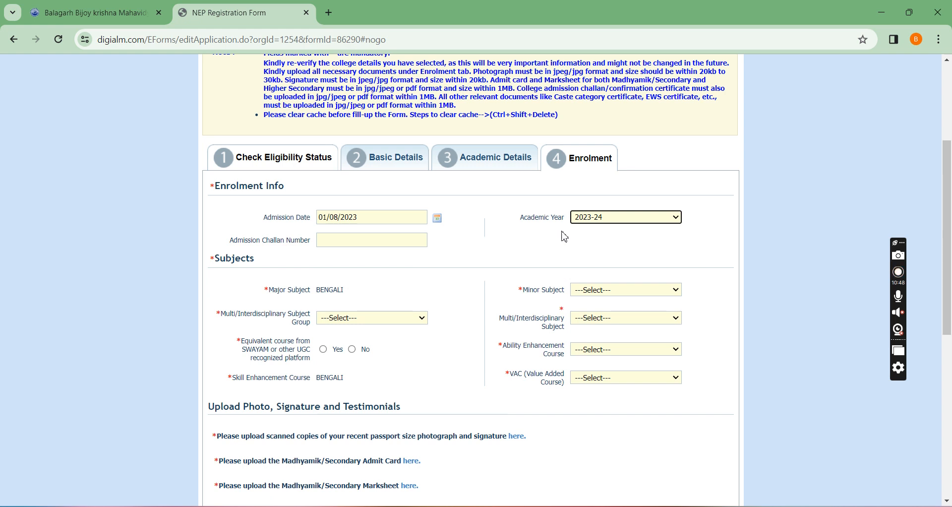
scroll(546, 233, down, 2)
drag(269, 165, 352, 173)
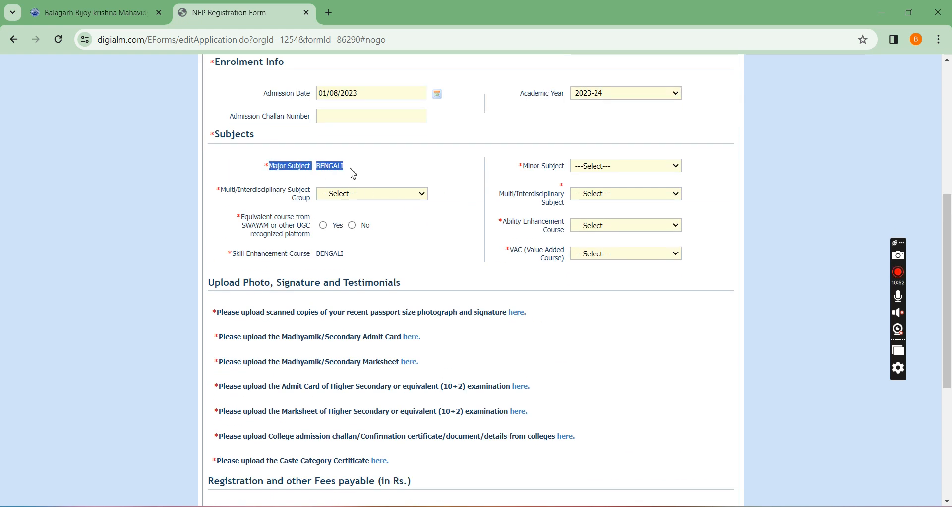
click(320, 164)
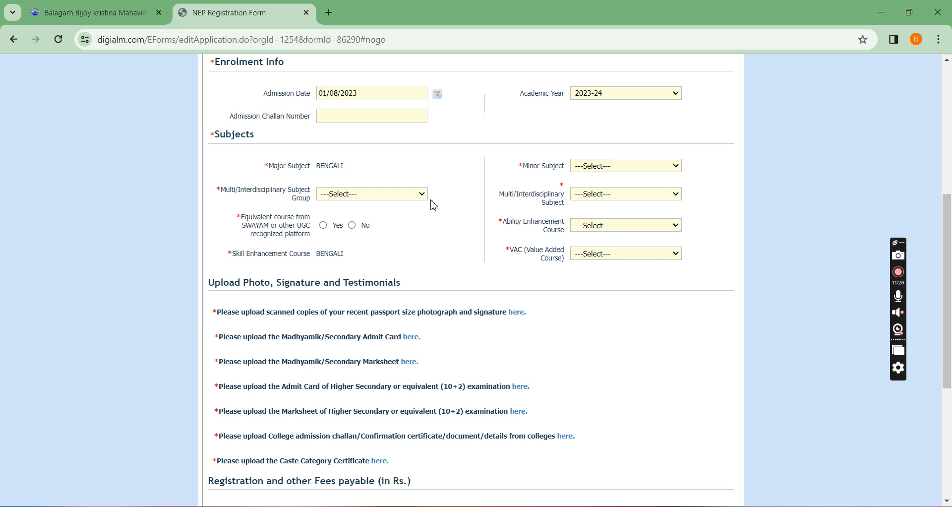
click(612, 166)
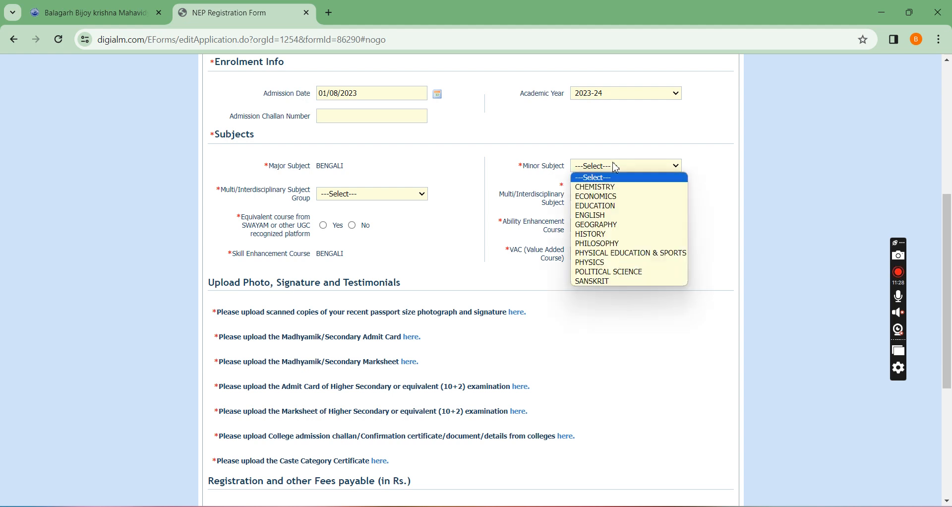
click(614, 205)
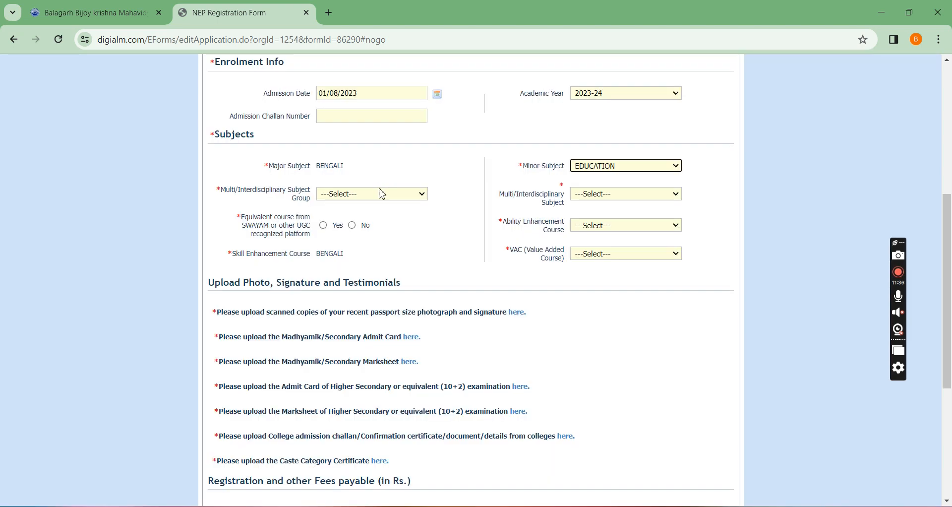
Choose NATURAL AND PHYSICAL SCIENCES as the multi/interdisciplinary subject group and ENVIRONMENTAL SCIENCE as its subject.
click(382, 196)
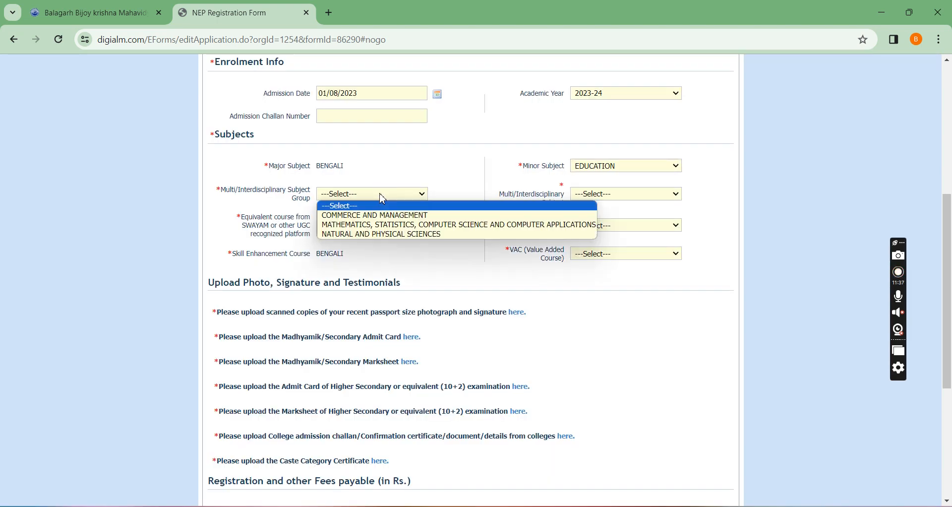
click(627, 199)
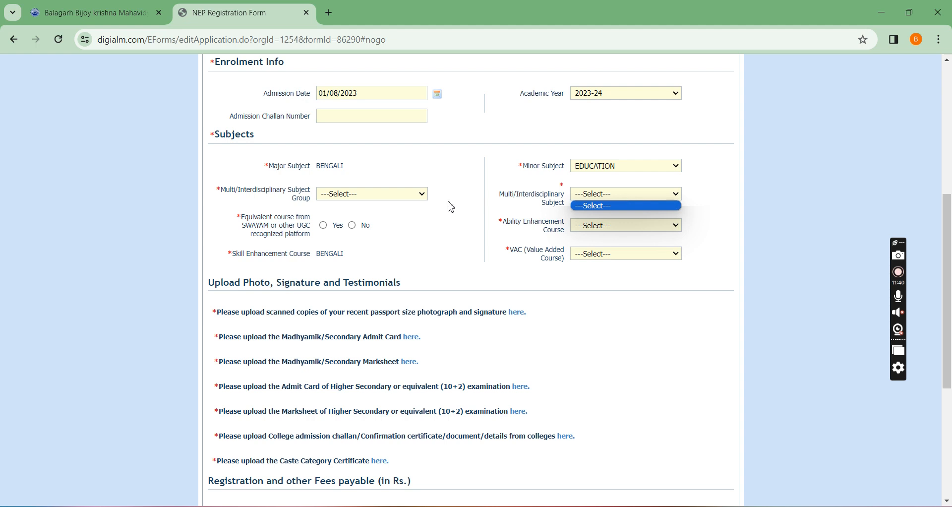
click(389, 195)
click(391, 193)
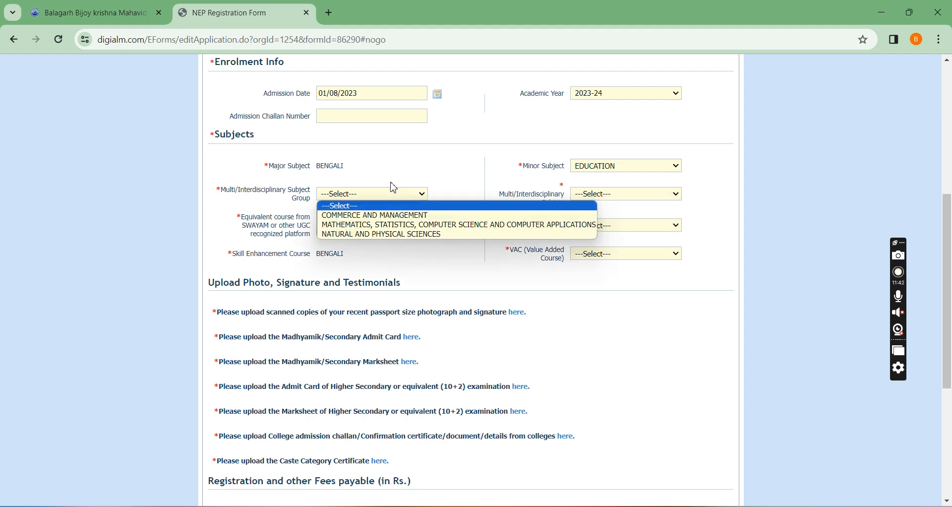
click(393, 235)
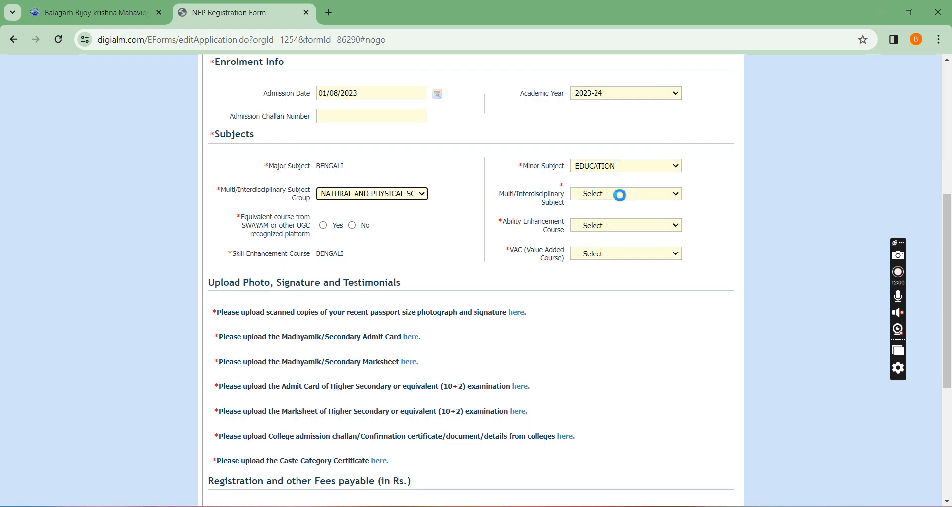
click(620, 195)
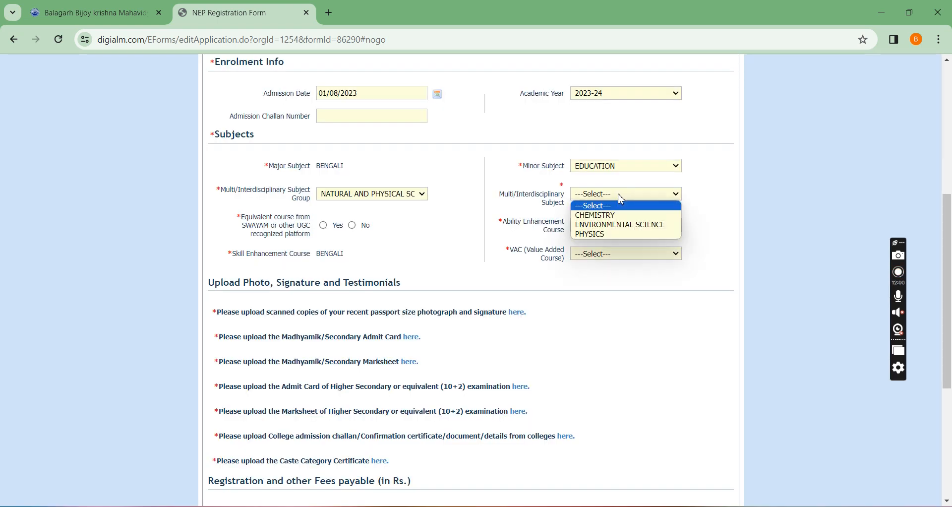
click(662, 222)
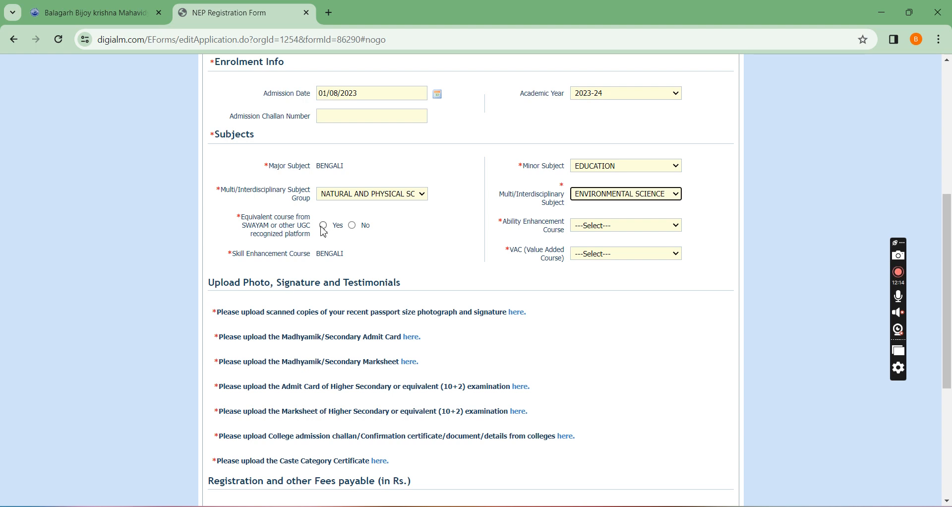
Answer No for an equivalent SWAYAM or UGC-recognized course and choose BENGALI as the ability enhancement course.
click(352, 226)
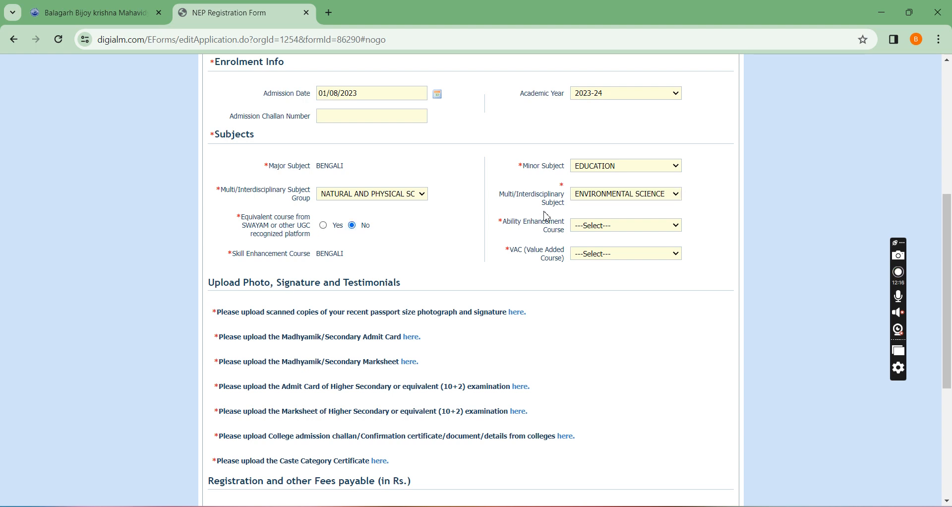
scroll(547, 216, down, 1)
click(619, 165)
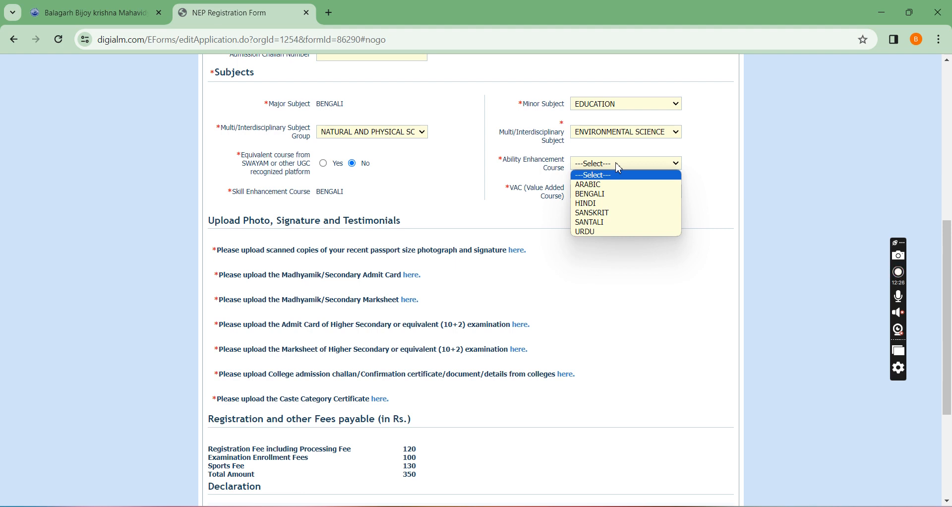
click(626, 194)
Choose ENVIRONMENTAL SCIENCE / EDUCATION as the value added course.
drag(228, 192, 347, 206)
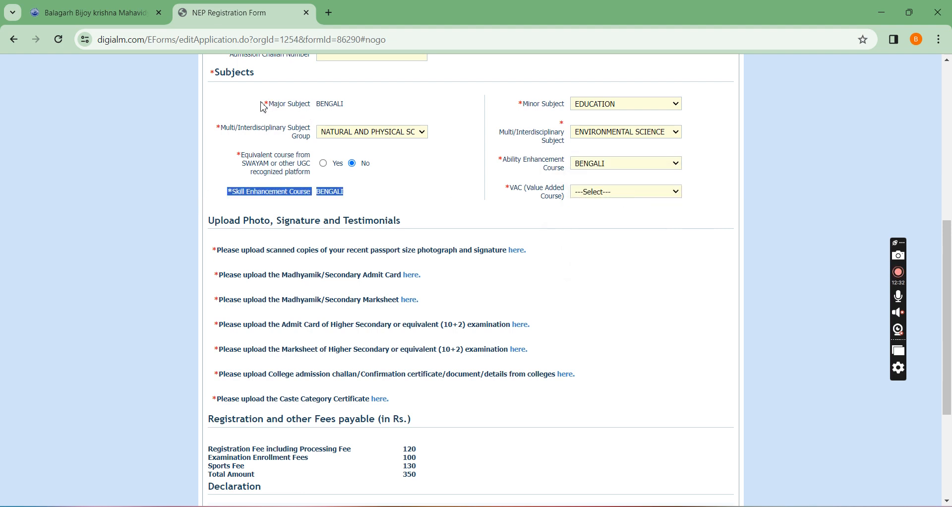
drag(261, 103, 355, 104)
drag(223, 196, 376, 199)
click(418, 199)
click(602, 195)
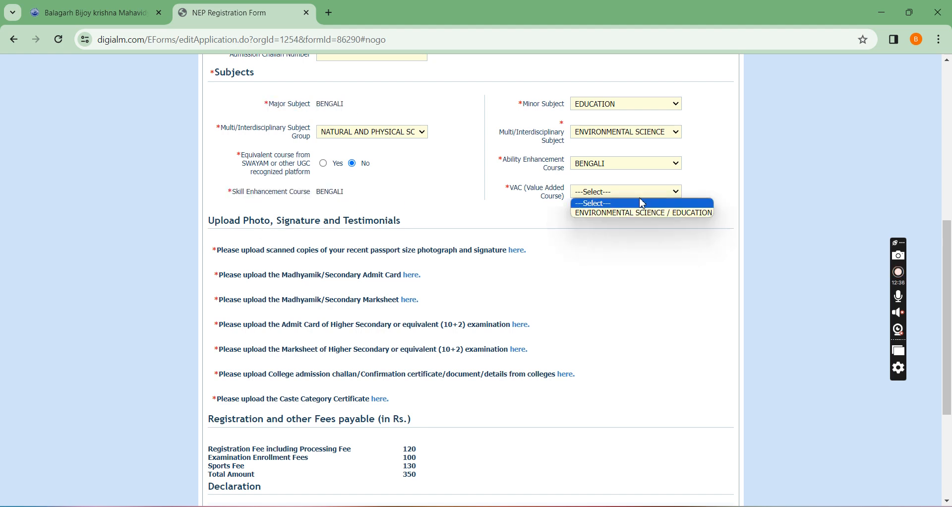
click(703, 217)
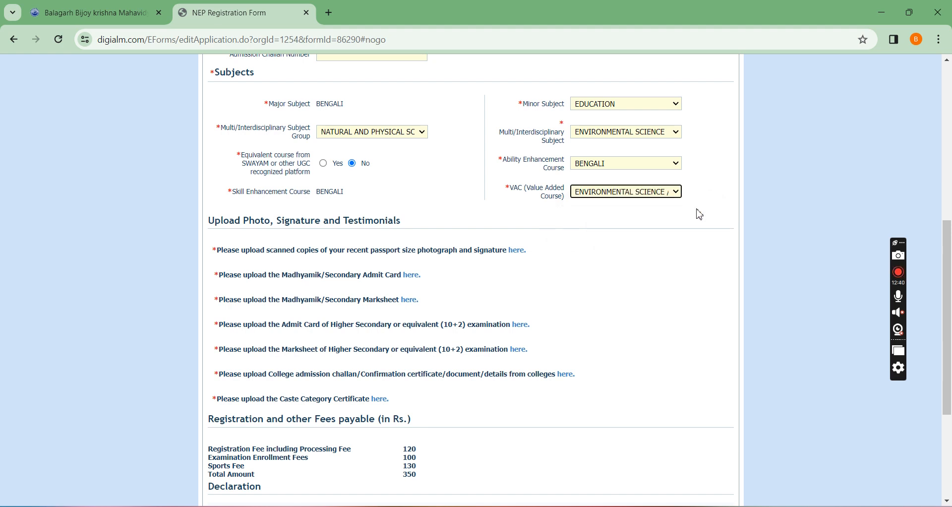
Upload the passport-size photograph through the photograph and signature upload window.
scroll(665, 212, down, 1)
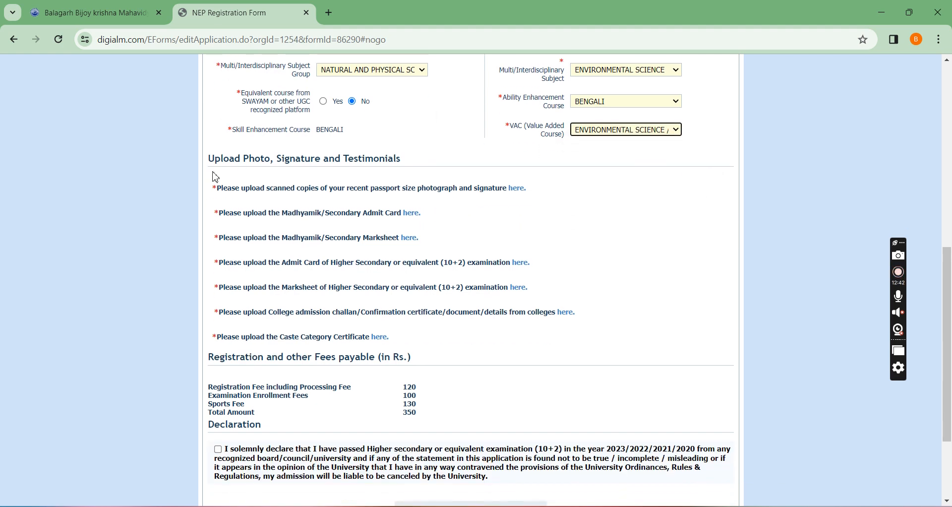
drag(211, 188, 480, 351)
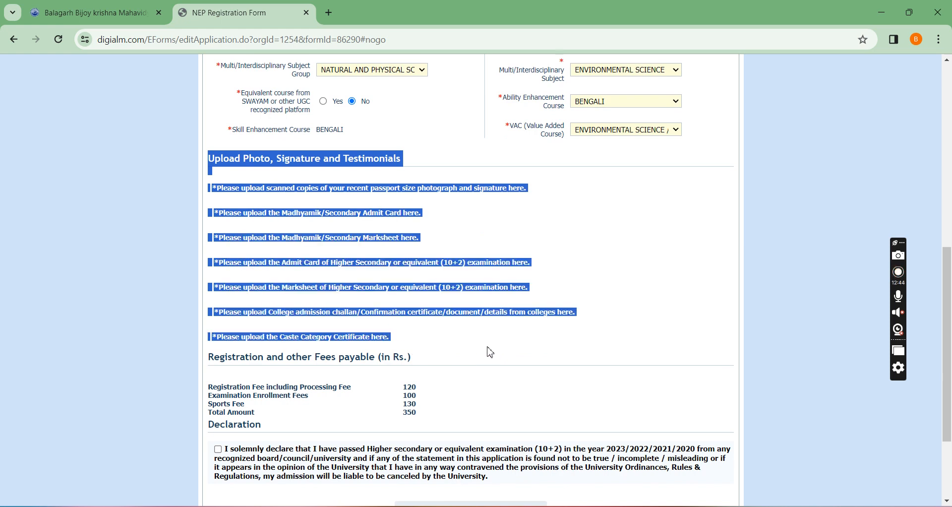
click(491, 352)
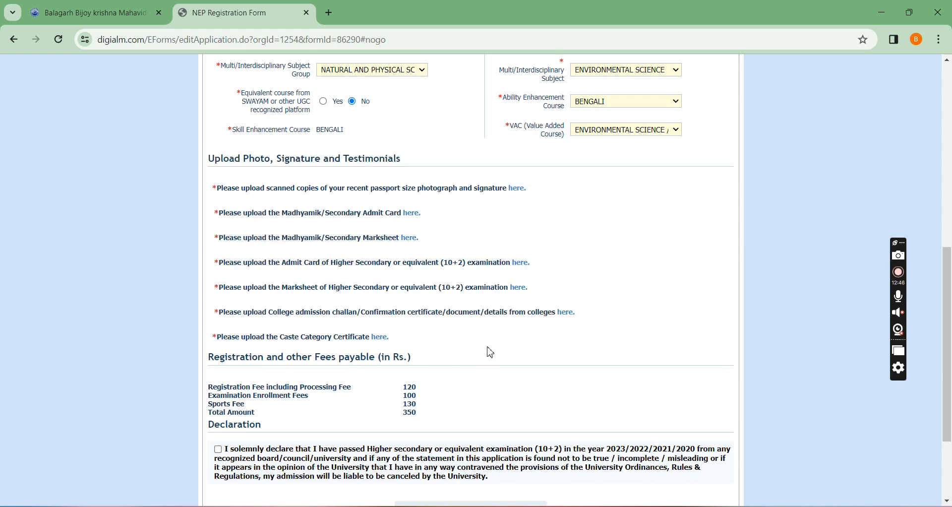
click(517, 189)
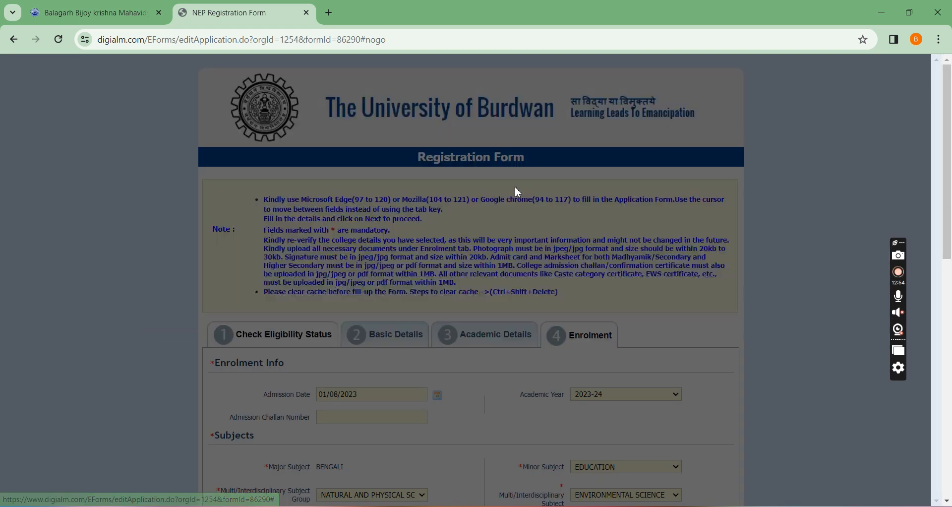
drag(442, 168, 457, 179)
click(246, 102)
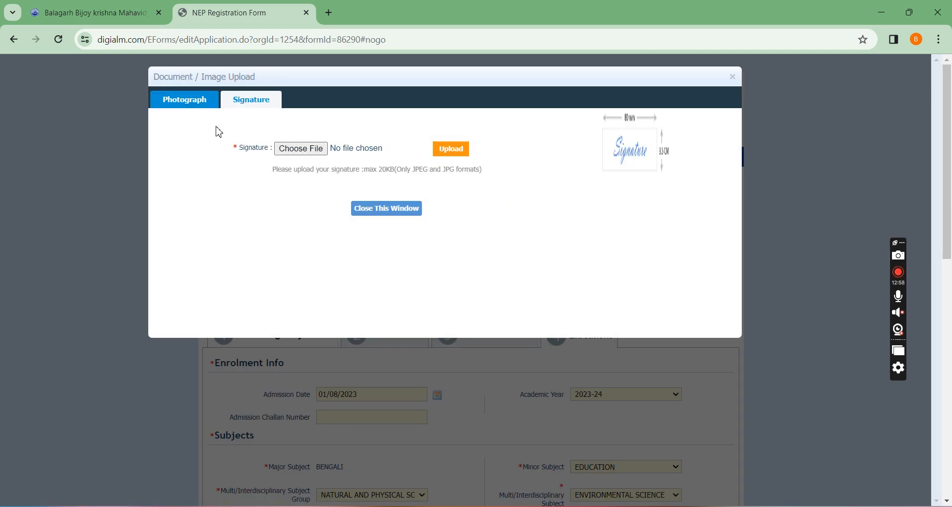
click(194, 106)
click(303, 150)
double_click(842, 208)
click(452, 155)
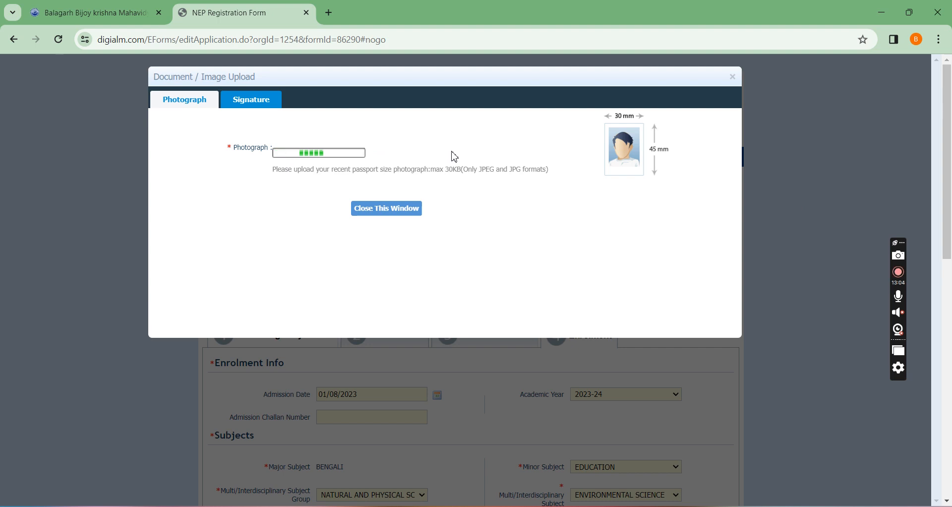
Upload the signature JPG image and close the document upload window.
click(253, 101)
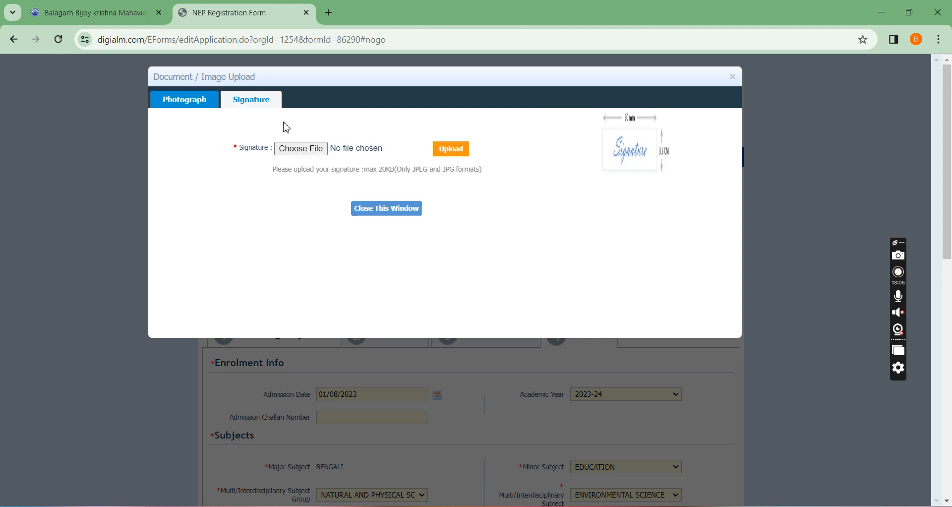
click(319, 150)
double_click(496, 201)
click(444, 150)
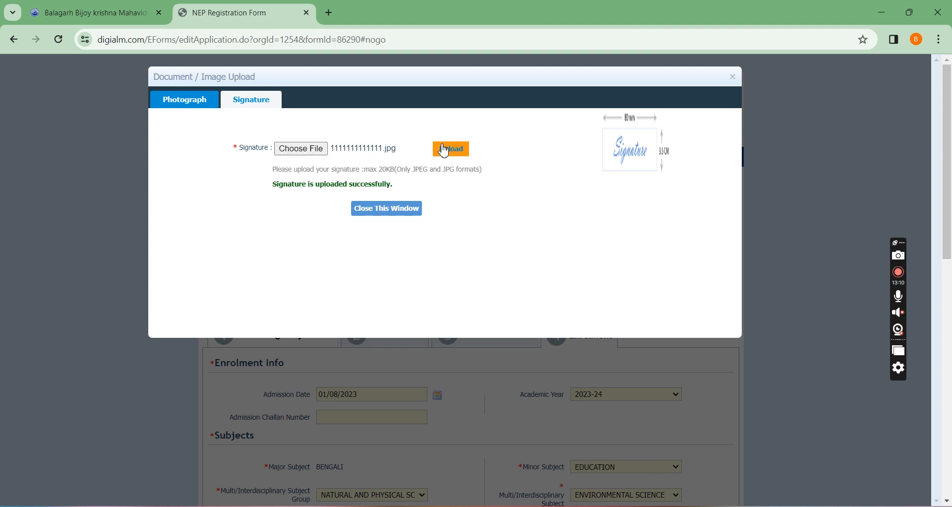
click(403, 211)
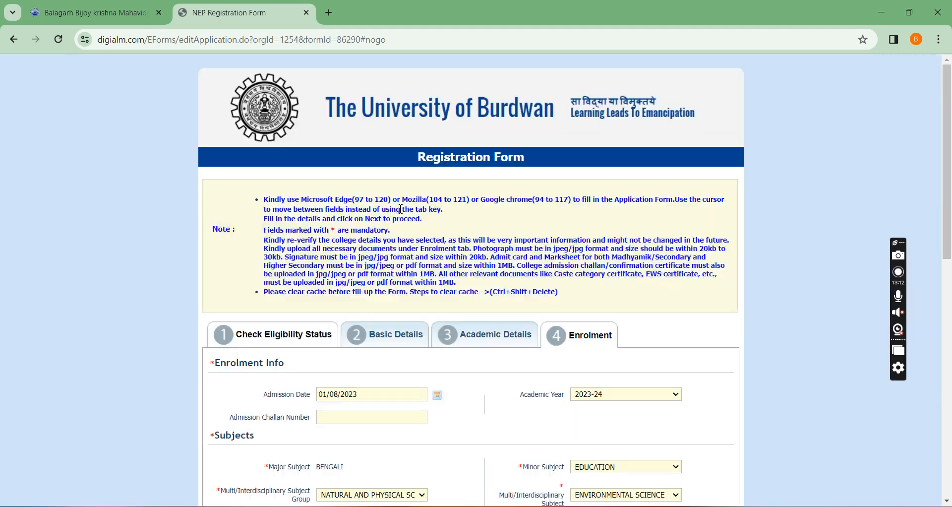
Check the upload status of the photograph and signature, and accept the declaration about passing the Higher Secondary examination.
scroll(408, 217, down, 5)
drag(531, 303, 564, 311)
scroll(565, 308, down, 3)
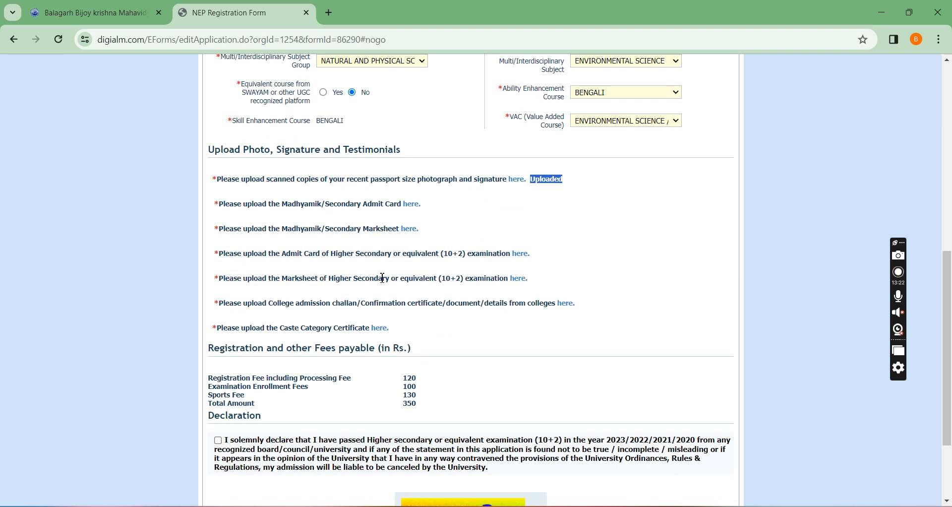
scroll(391, 276, down, 3)
click(219, 324)
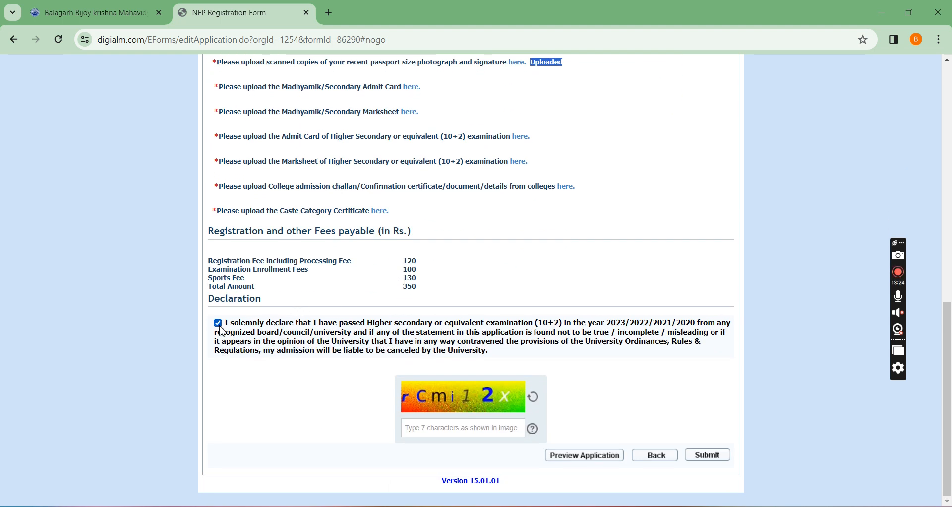
click(441, 422)
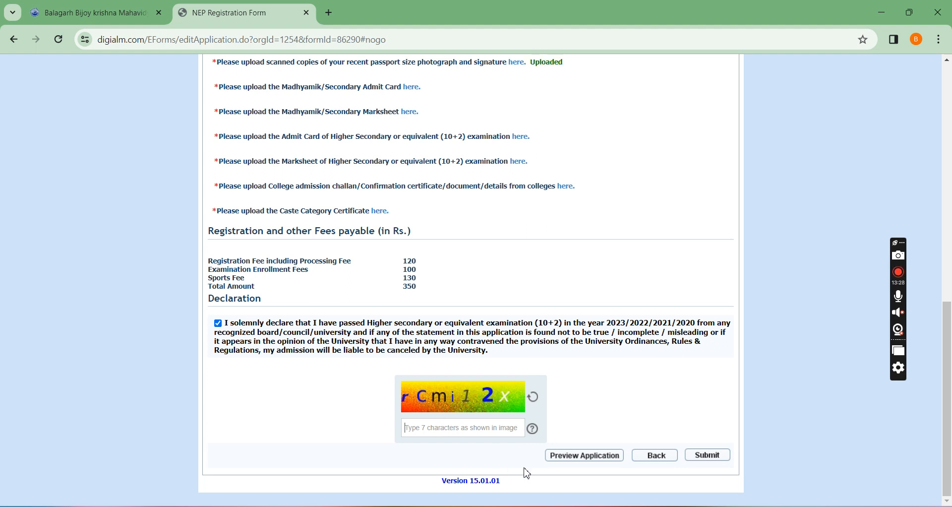
Preview the application, review its registration, personal and academic details, and close the preview.
click(580, 456)
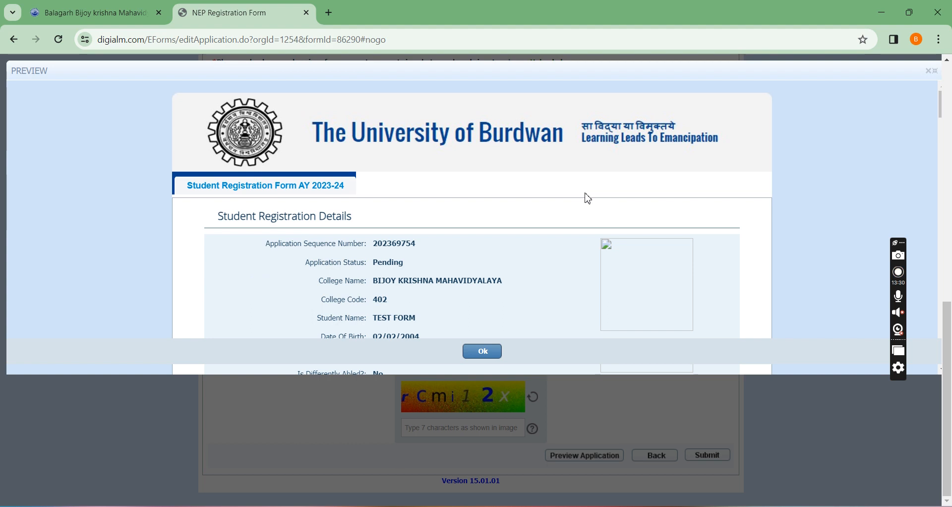
scroll(397, 239, down, 6)
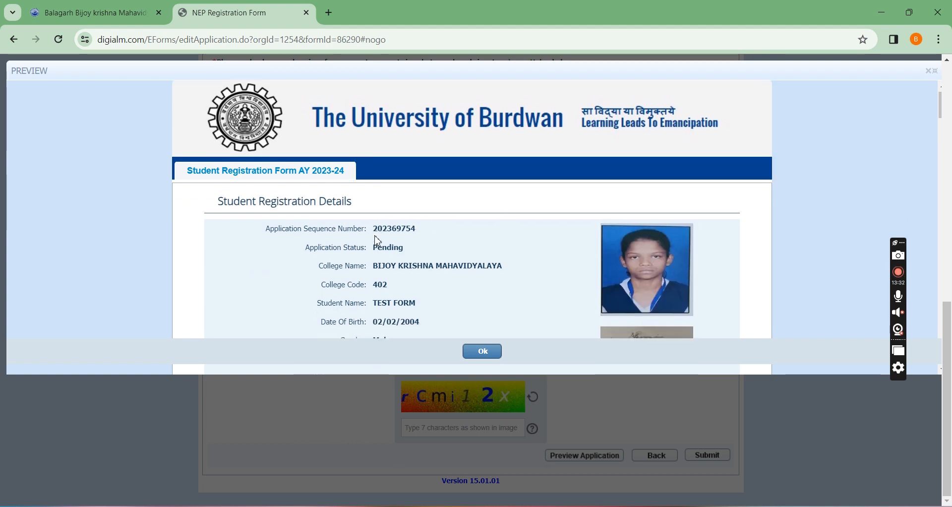
scroll(377, 237, down, 4)
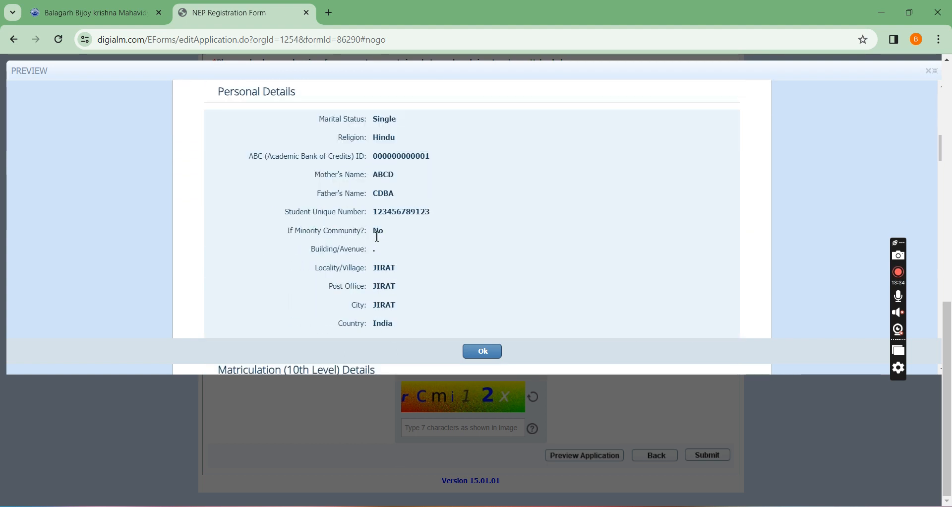
scroll(378, 239, down, 3)
scroll(387, 248, down, 5)
click(484, 352)
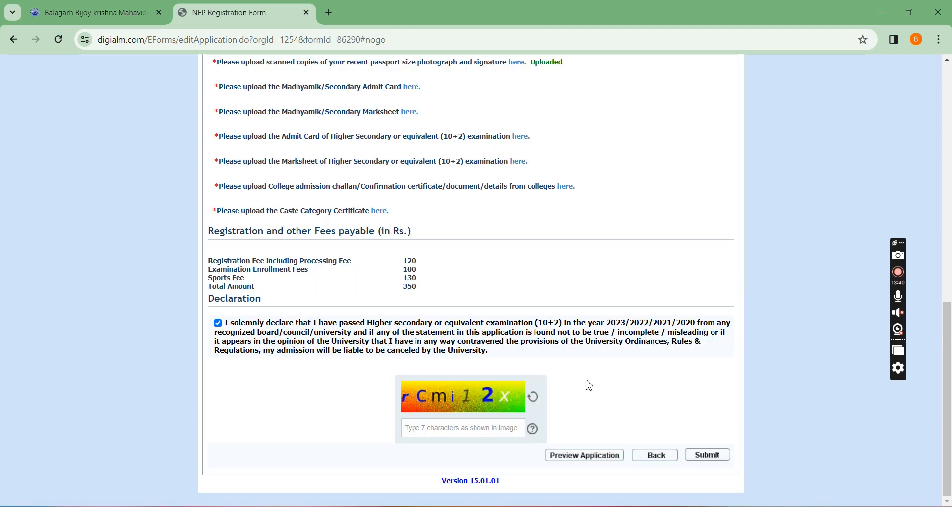
Preview the application again to check its application status, and close the preview.
click(583, 455)
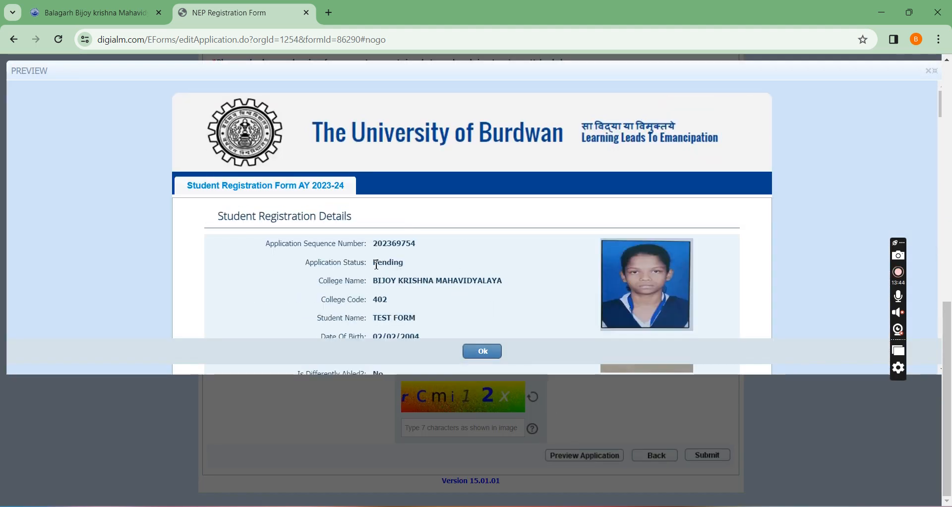
drag(373, 262, 408, 268)
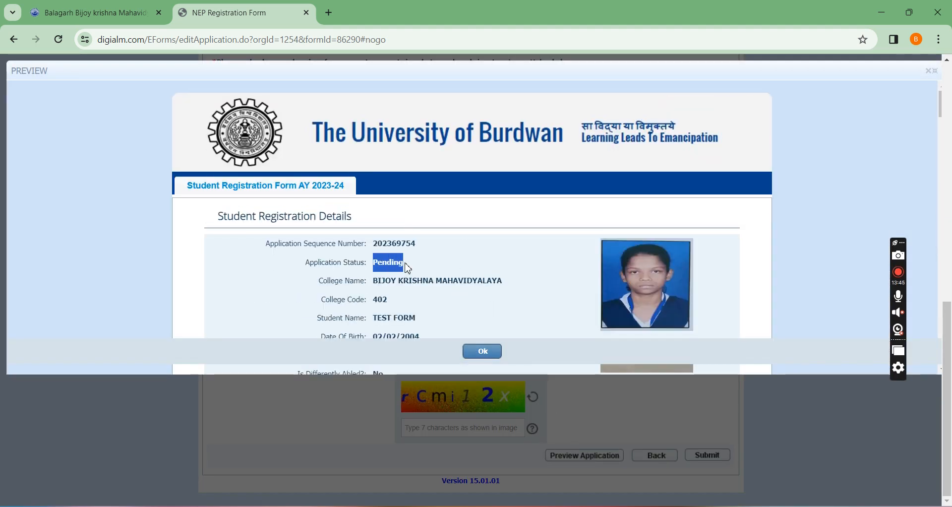
click(481, 352)
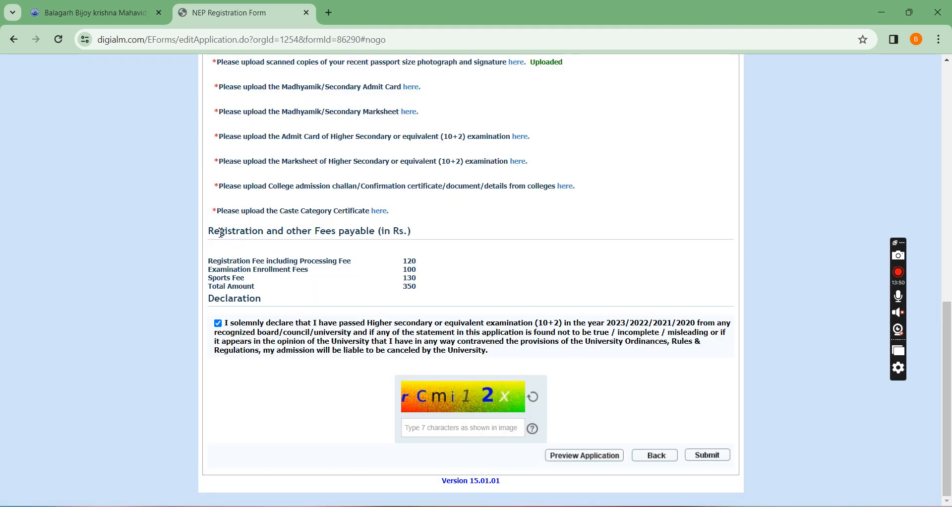
Review the registration, examination enrolment and sports fees and the total amount payable.
drag(209, 231, 429, 297)
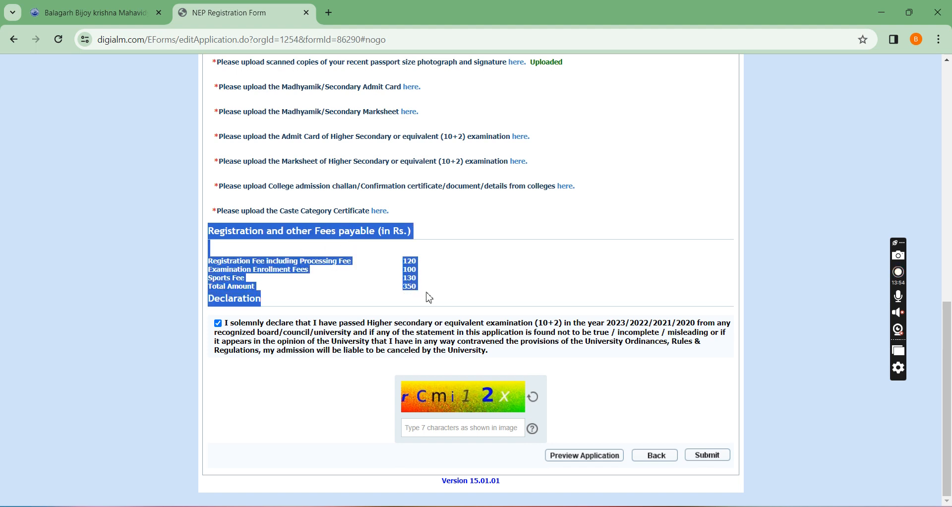
click(513, 286)
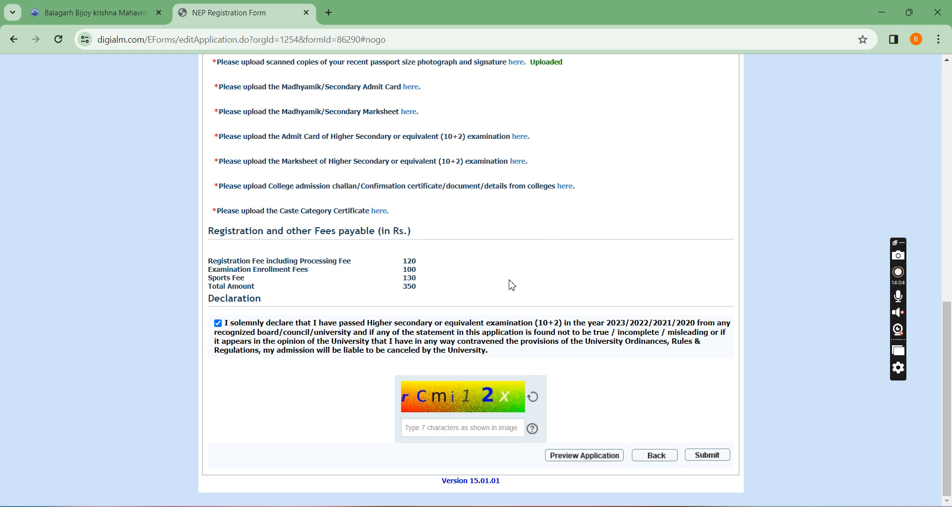
drag(208, 259, 261, 288)
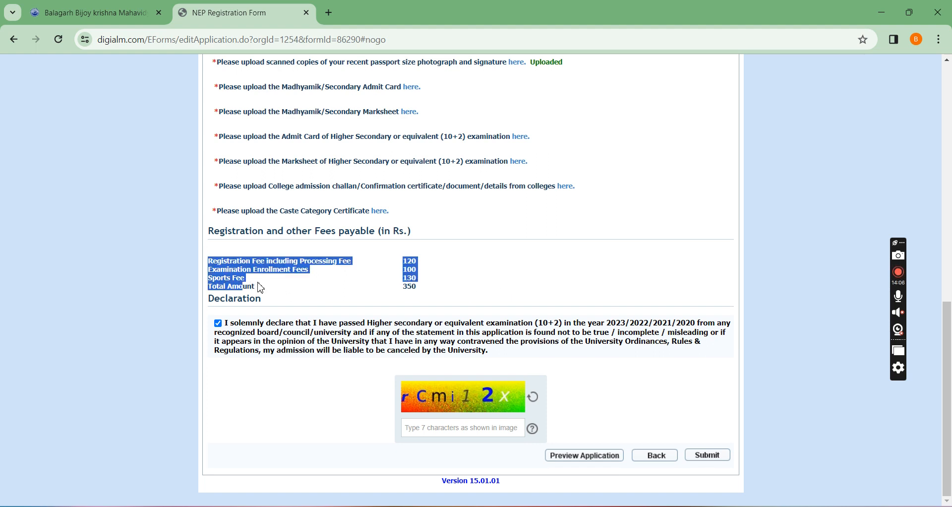
click(407, 281)
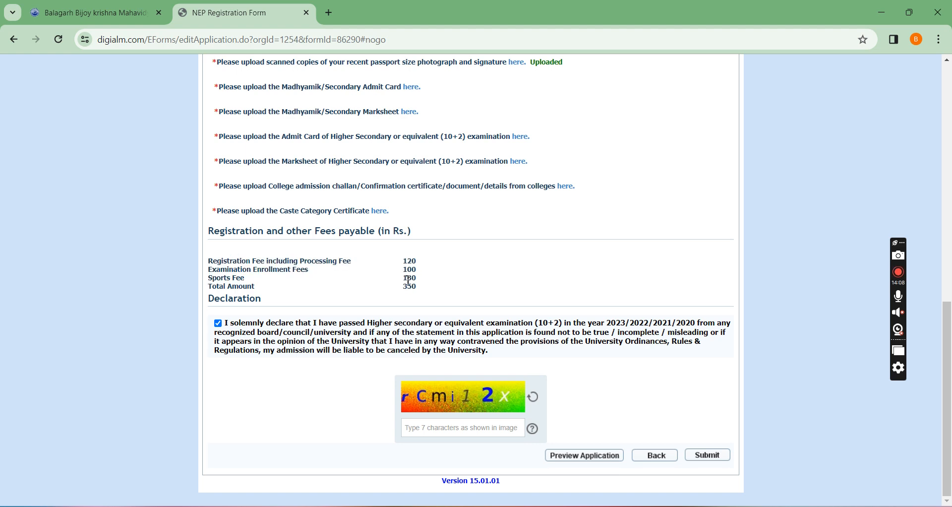